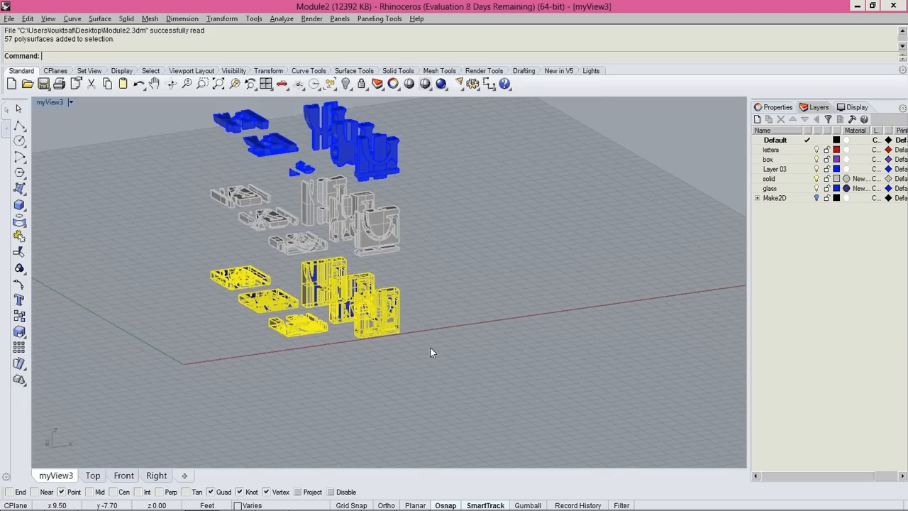
Step: Export the selected yellow module polysurfaces as a Rhino 5 3D model named moduleFacade
right_click_drag(431, 352, 408, 307)
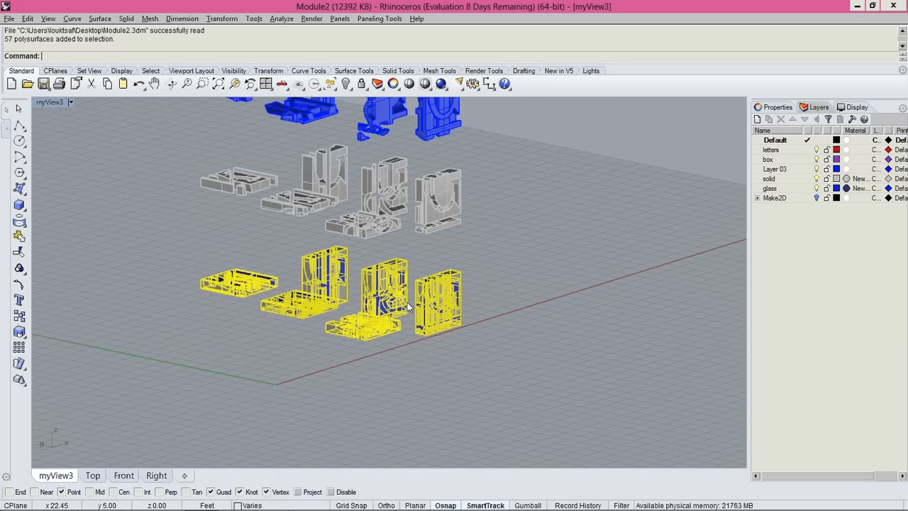
left_click(10, 18)
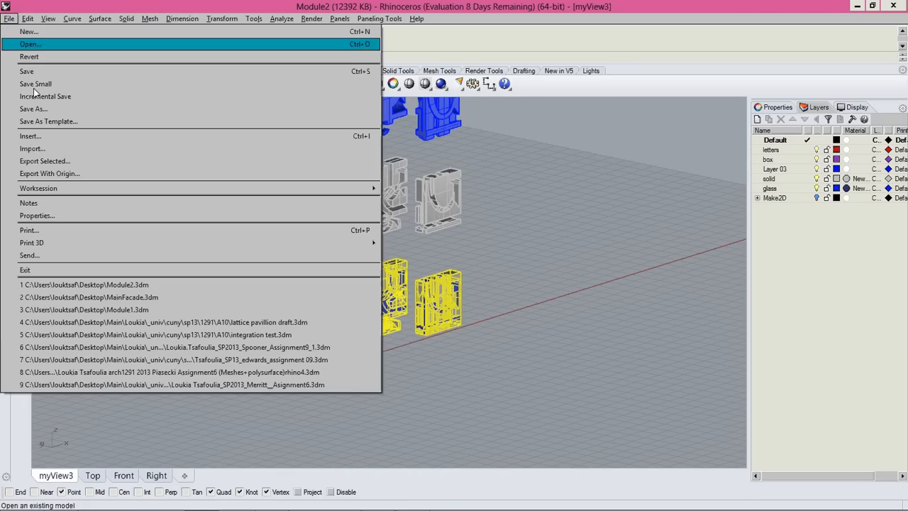
left_click(57, 161)
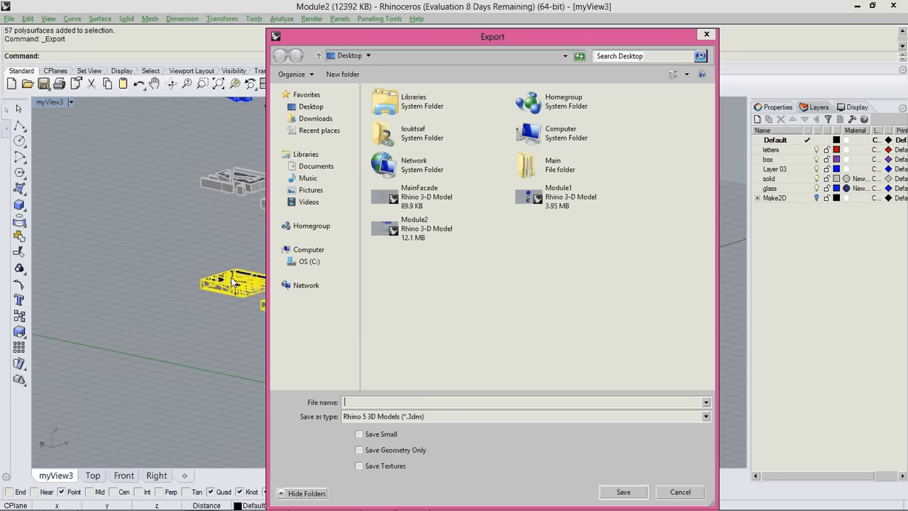
left_click(407, 418)
left_click(370, 417)
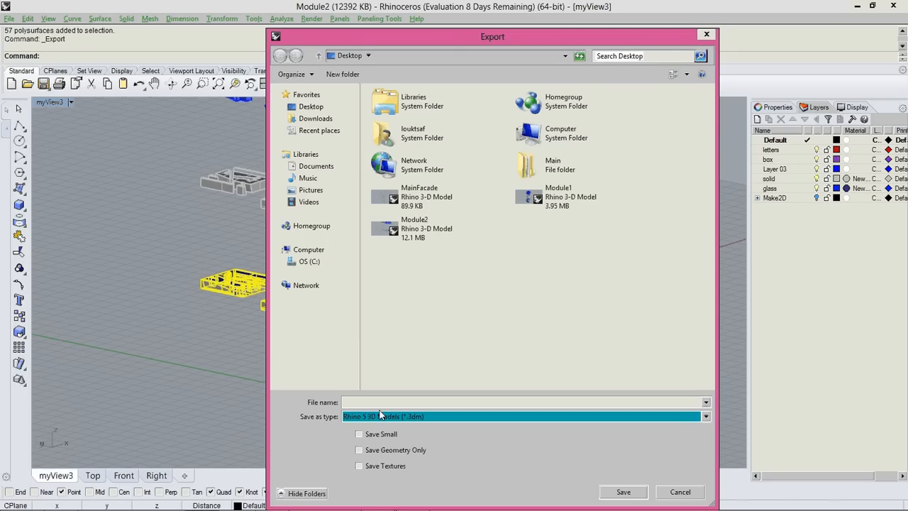
left_click(365, 402)
type("module")
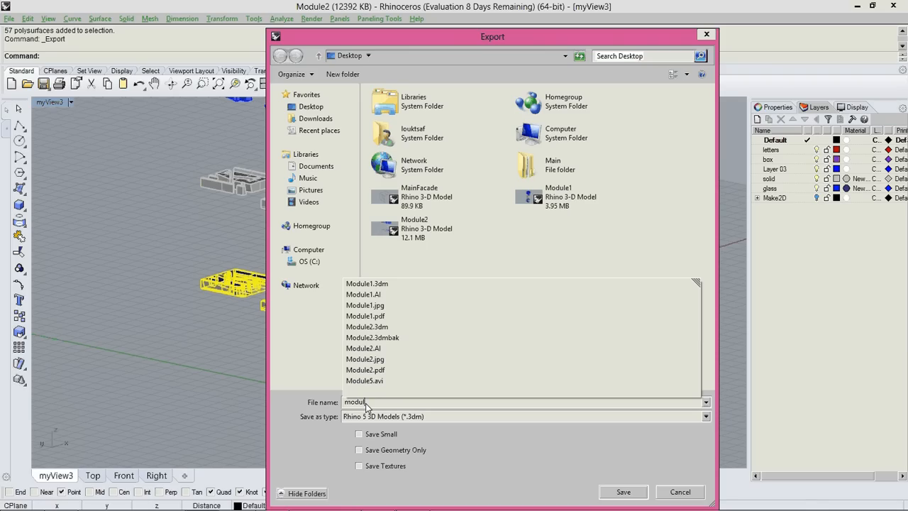
type("Fa")
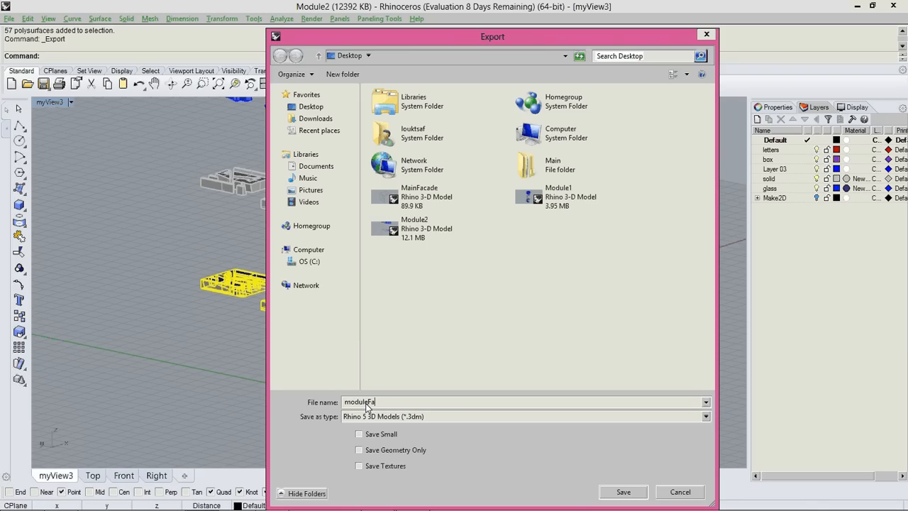
type("cade")
key("Return")
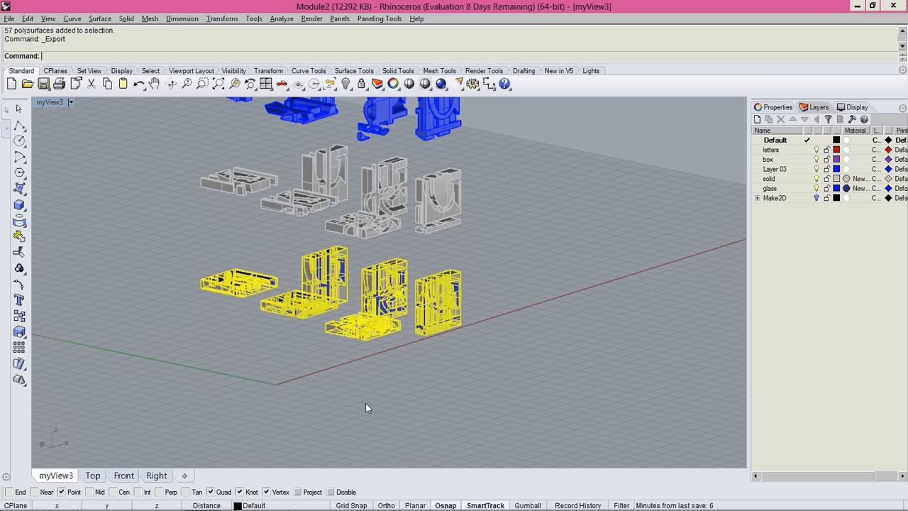
Step: Open the MainFacade model from the Desktop
left_click(9, 19)
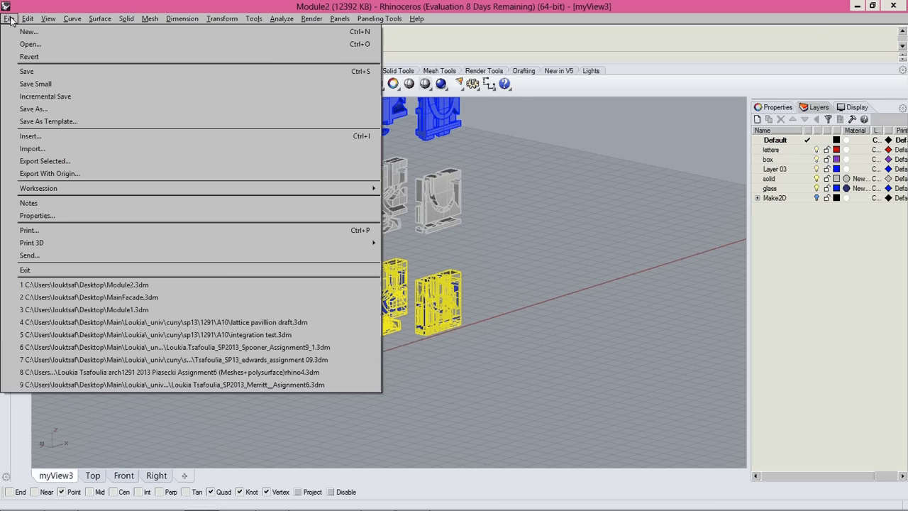
left_click(17, 41)
left_click(426, 227)
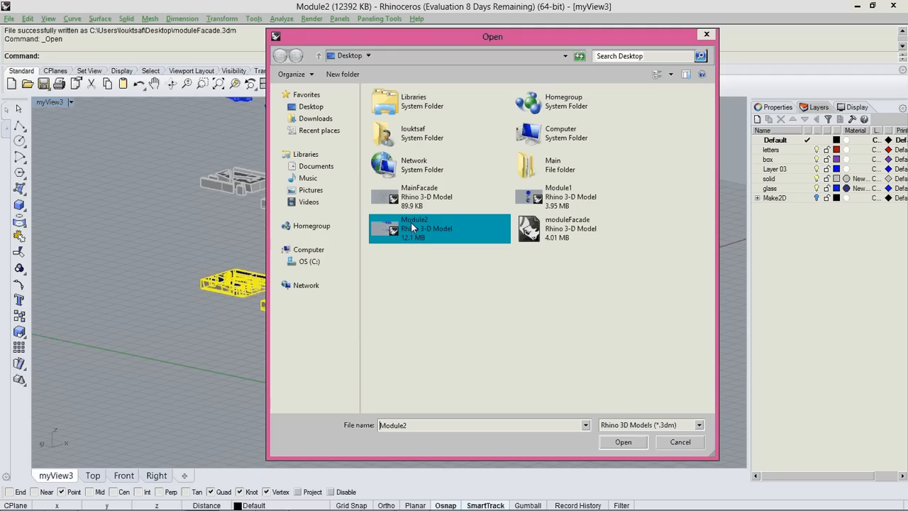
left_click(439, 190)
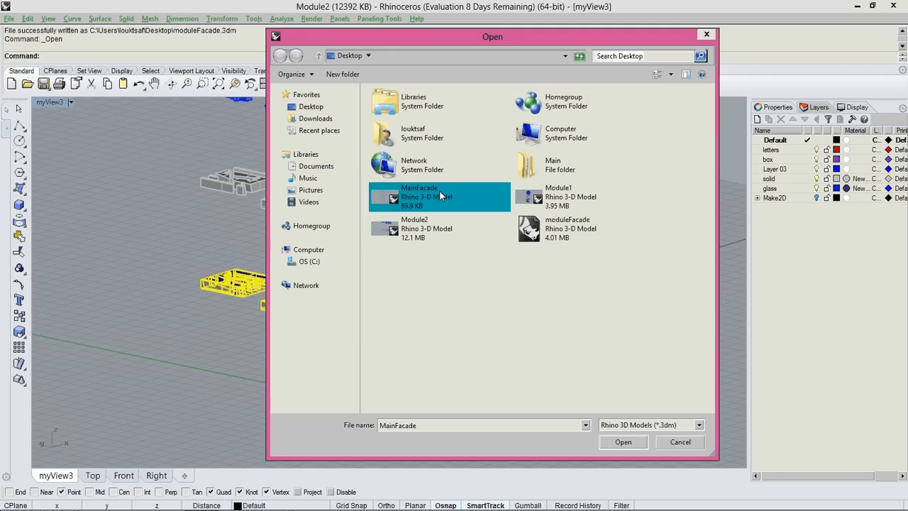
left_click(636, 446)
Step: Import the moduleFacade file into the MainFacade model
right_click_drag(466, 287, 418, 286)
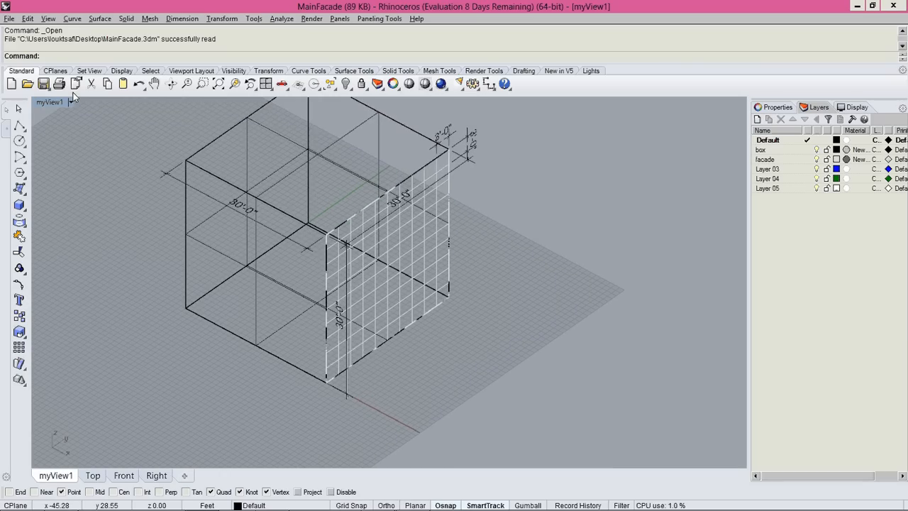
left_click(9, 18)
left_click(41, 146)
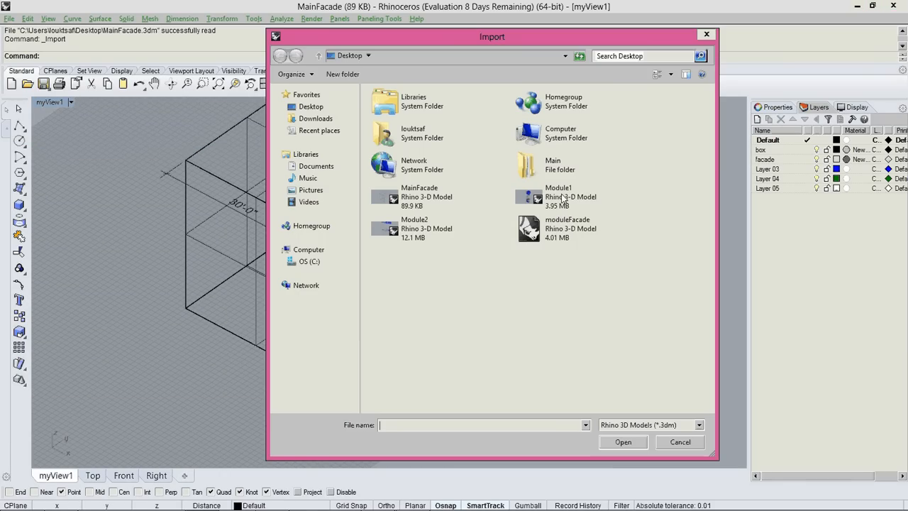
left_click(547, 225)
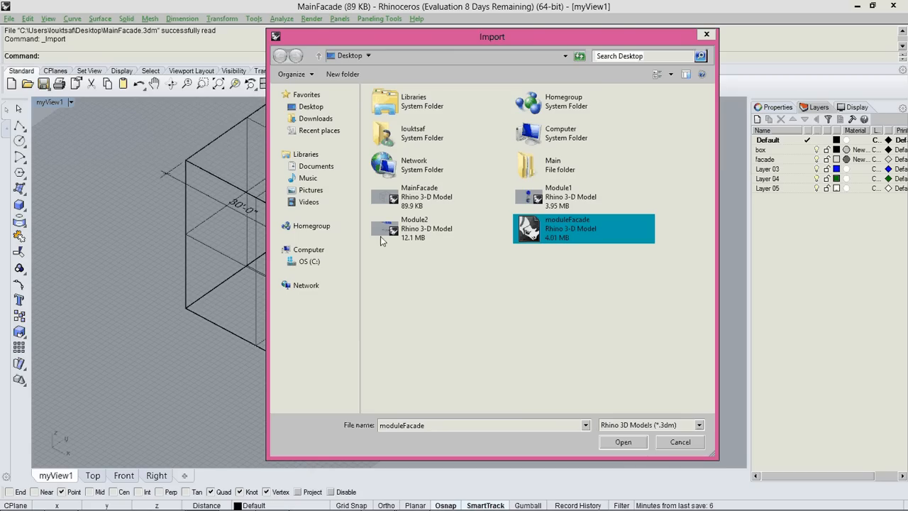
left_click(636, 441)
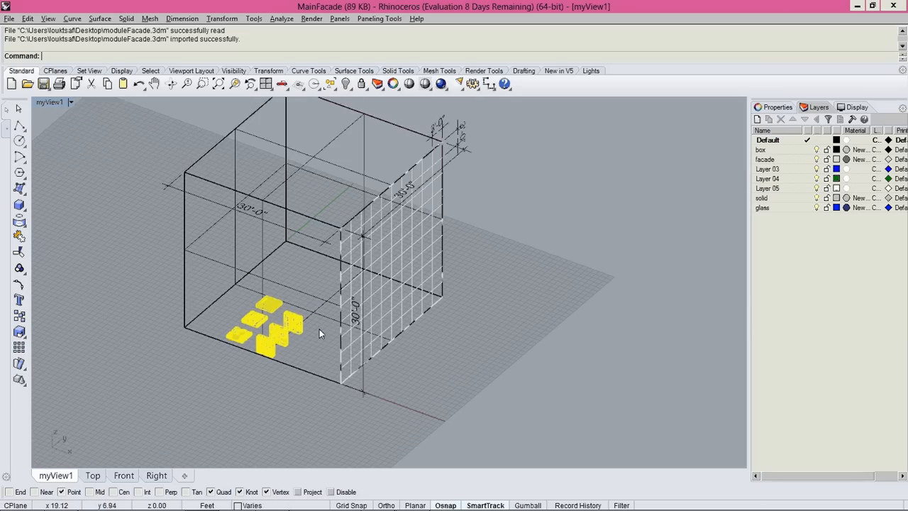
Step: Move the imported modules out of the box onto the open ground in front of the gridded facade
right_click_drag(272, 340, 289, 305, "shift")
type("M")
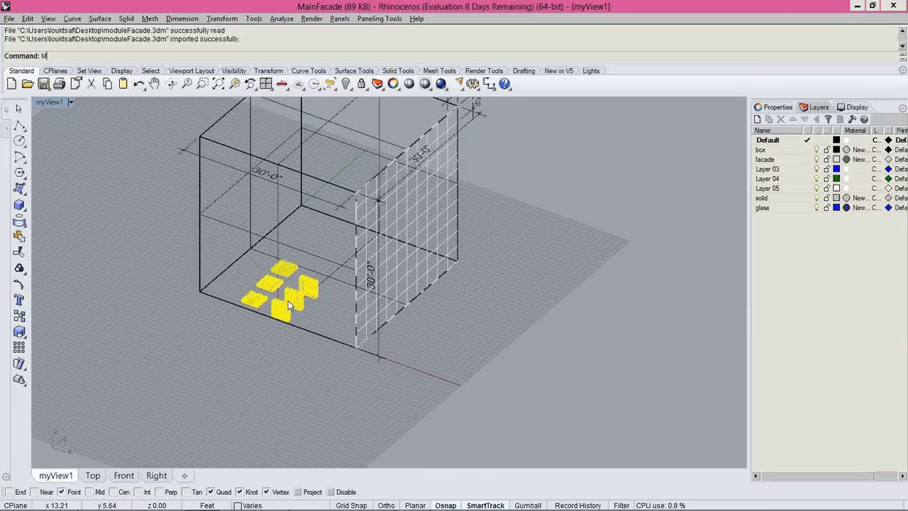
type("ove")
key("Return")
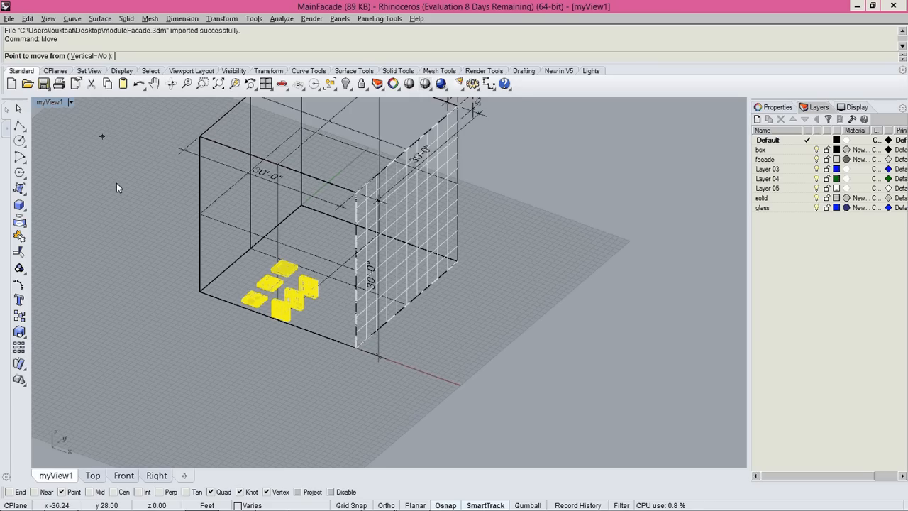
left_click(200, 356)
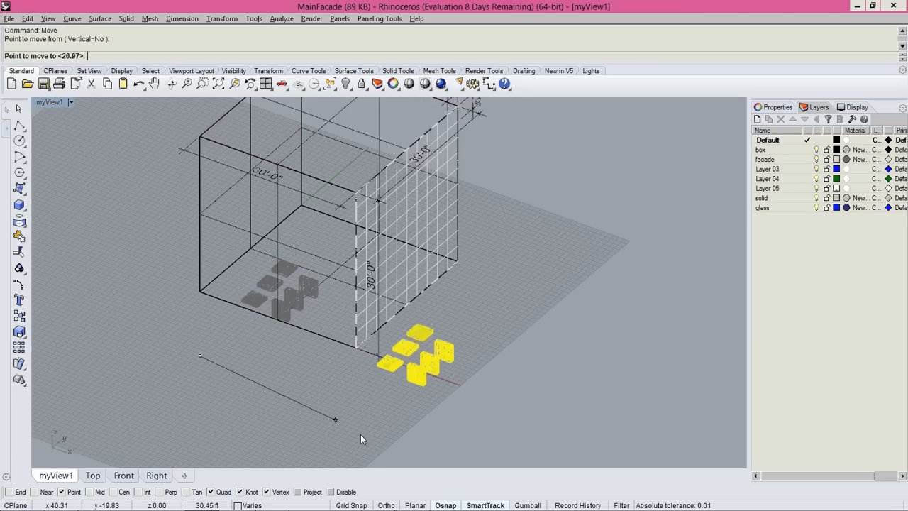
left_click(392, 407)
Step: Examine the moved modules up close and their position relative to the box, facade and surrounding ground surface
scroll(441, 418, "up", 3)
scroll(437, 326, "up", 3)
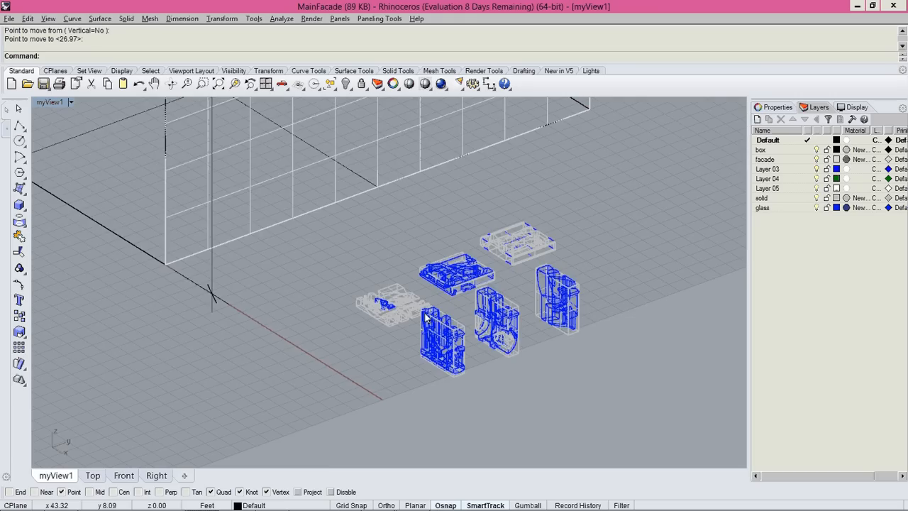
right_click_drag(430, 323, 555, 230)
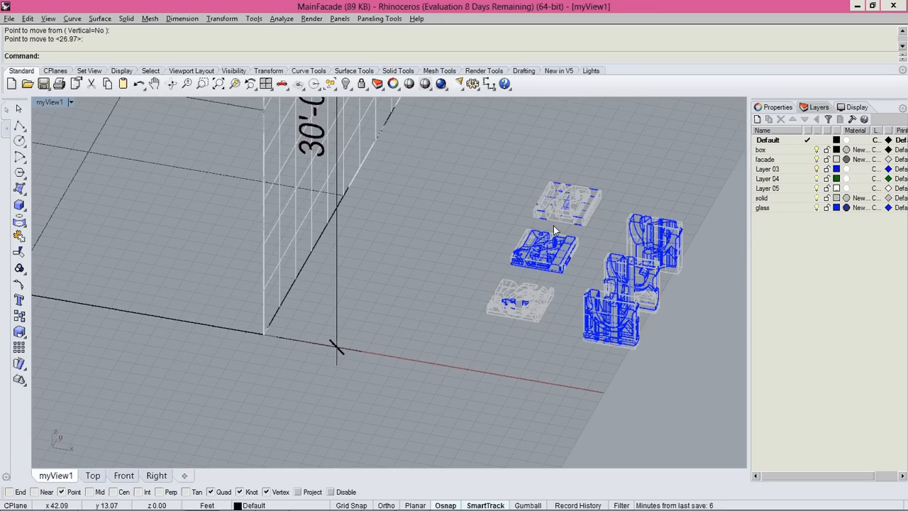
scroll(446, 271, "down", 5)
right_click_drag(447, 271, 399, 264)
scroll(400, 261, "up", 1)
scroll(461, 295, "down", 5)
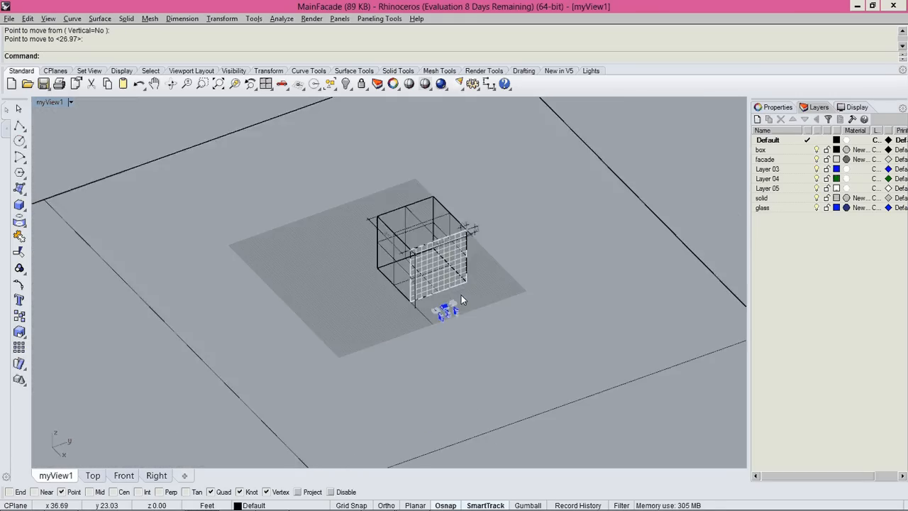
scroll(457, 306, "up", 3)
scroll(457, 306, "down", 4)
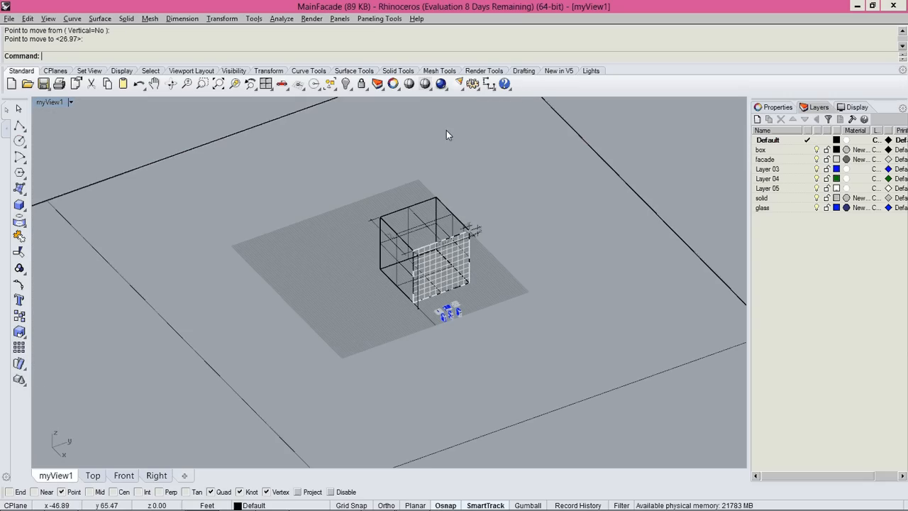
Step: Set the viewport display mode to Shaded and hide the large ground surface surrounding the box
left_click(426, 84)
scroll(489, 314, "up", 3)
scroll(497, 317, "down", 3)
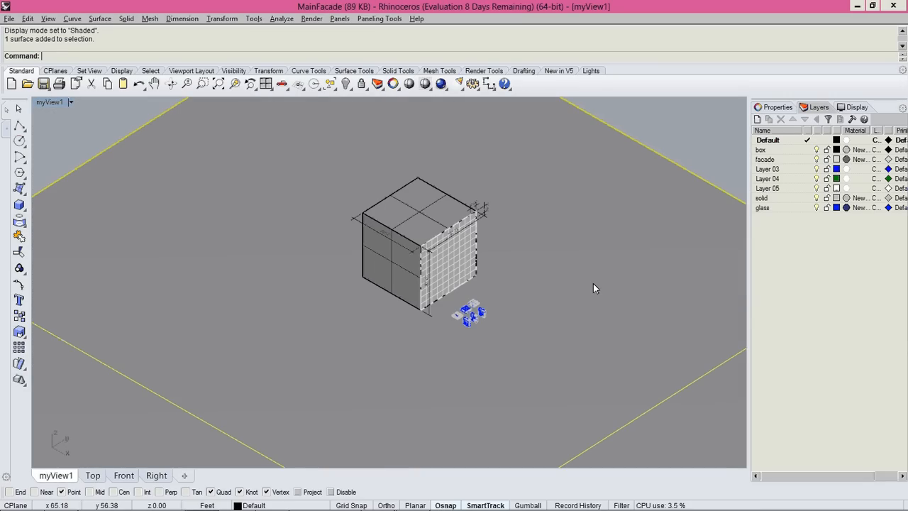
key("ctrl+h")
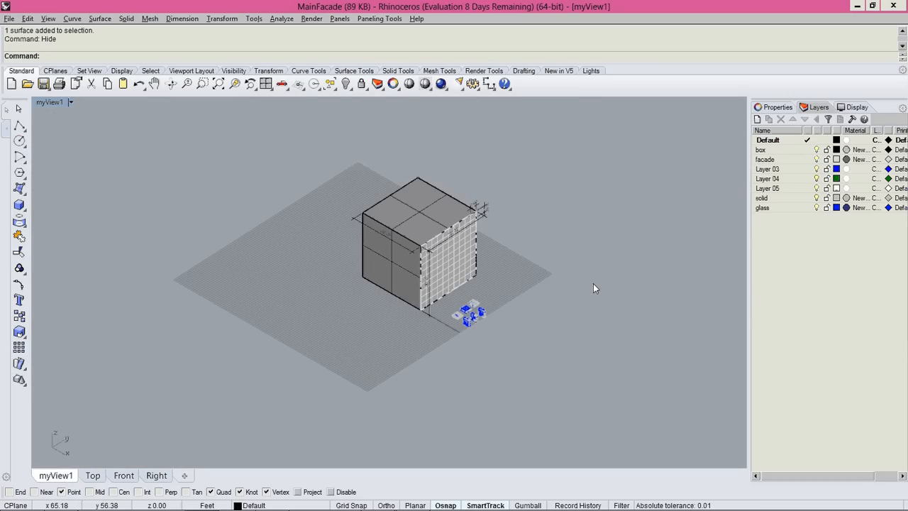
scroll(408, 226, "up", 3)
scroll(321, 179, "up", 1)
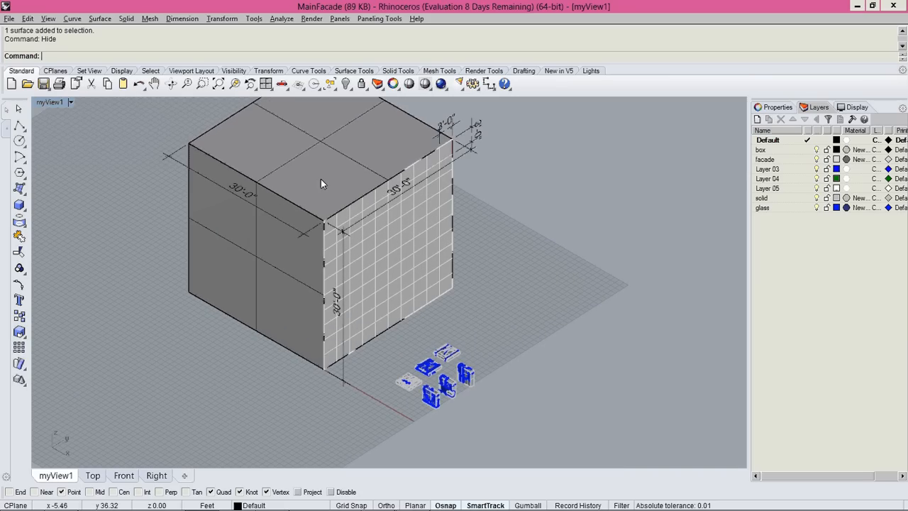
Step: Turn off the box and Default layers, make the facade layer current, and keep the solid layer on
left_click(817, 199)
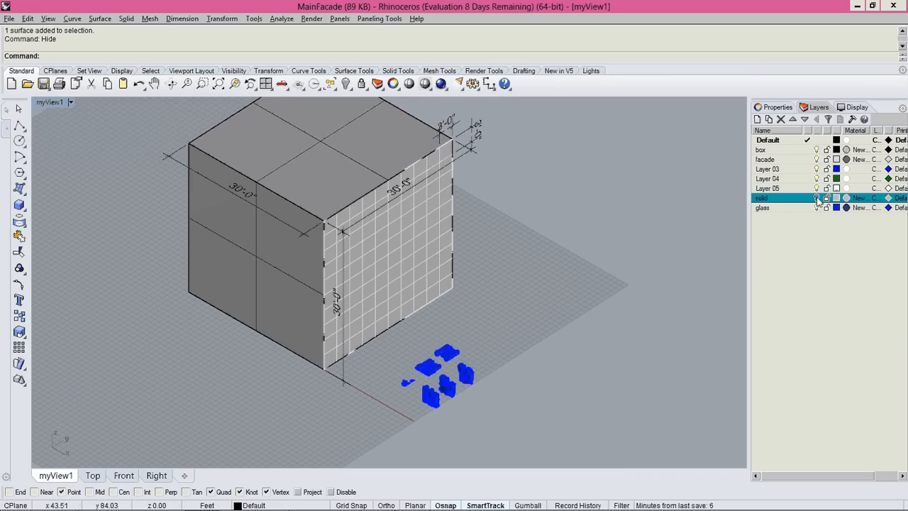
left_click(817, 198)
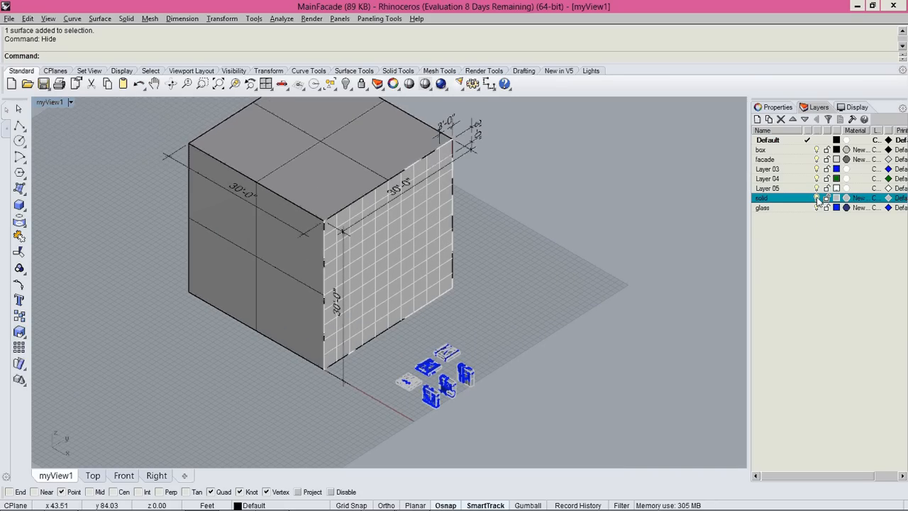
left_click(817, 150)
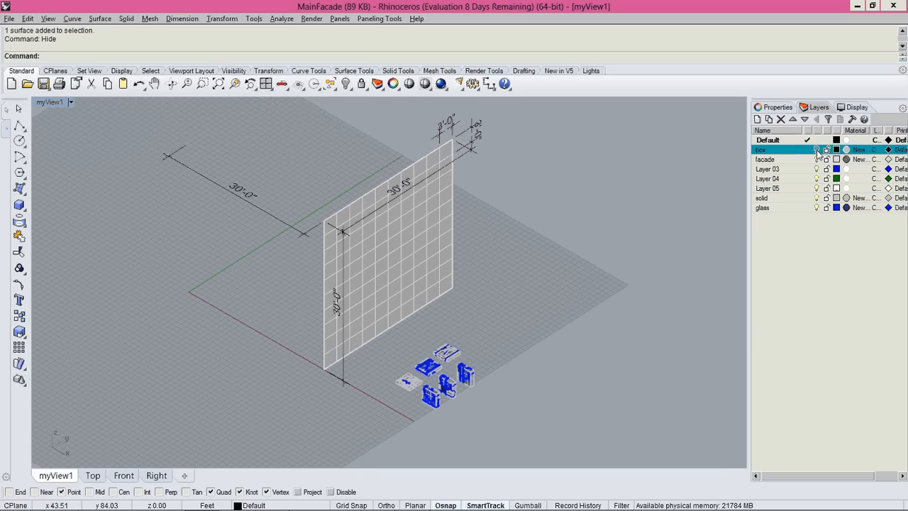
mouse_move(679, 226)
right_mouse_down()
mouse_move(602, 252)
mouse_move(678, 227)
right_mouse_up()
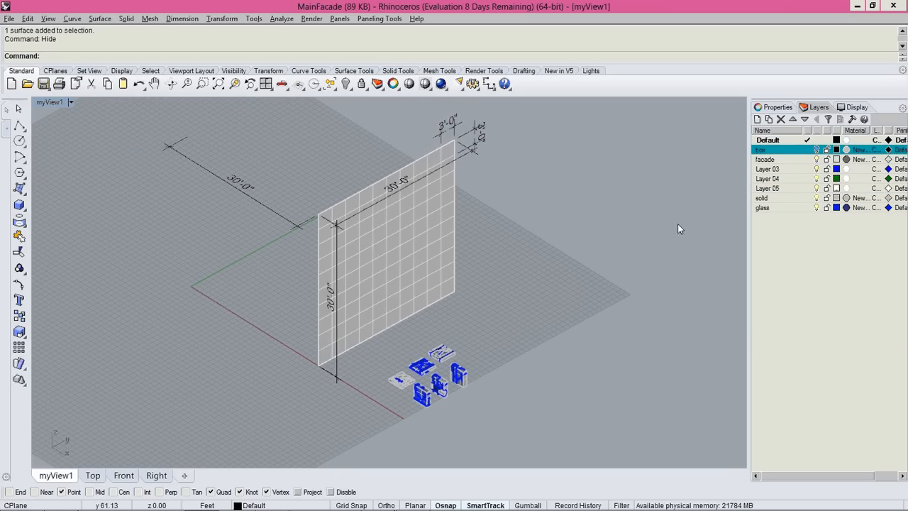
left_click(810, 160)
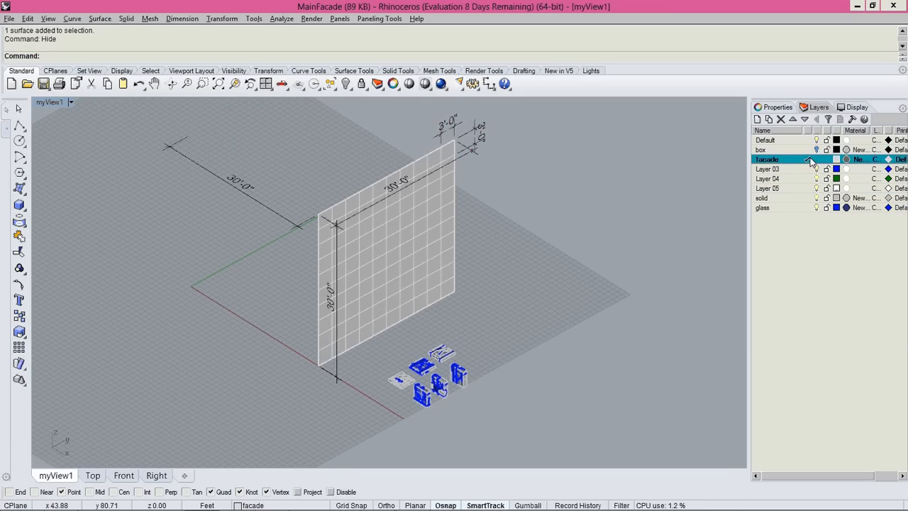
left_click(816, 139)
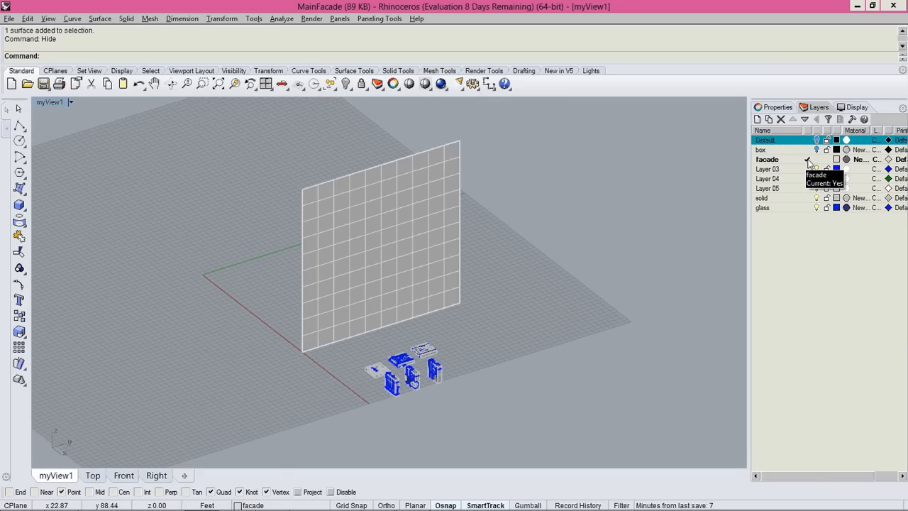
Step: Extract the wireframe curves from the gridded facade surface
right_click_drag(681, 213, 415, 264)
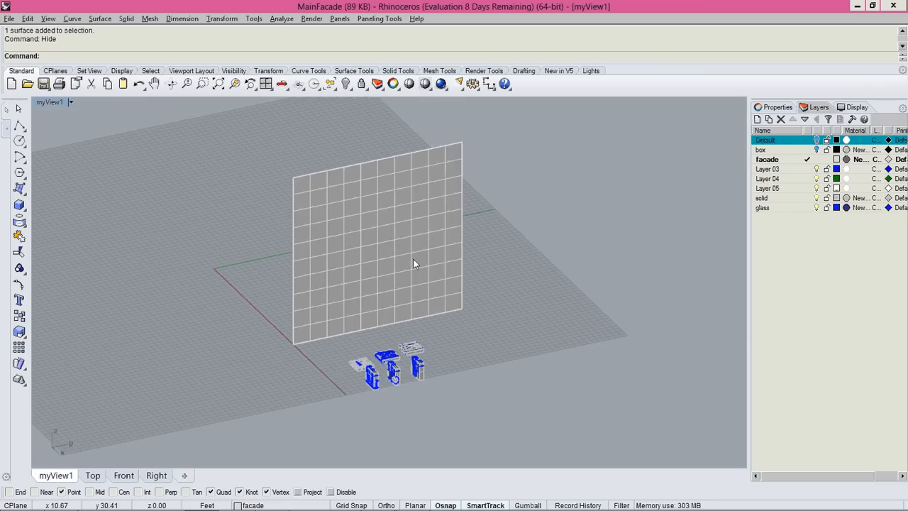
left_click(415, 264)
right_click_drag(481, 290, 538, 312)
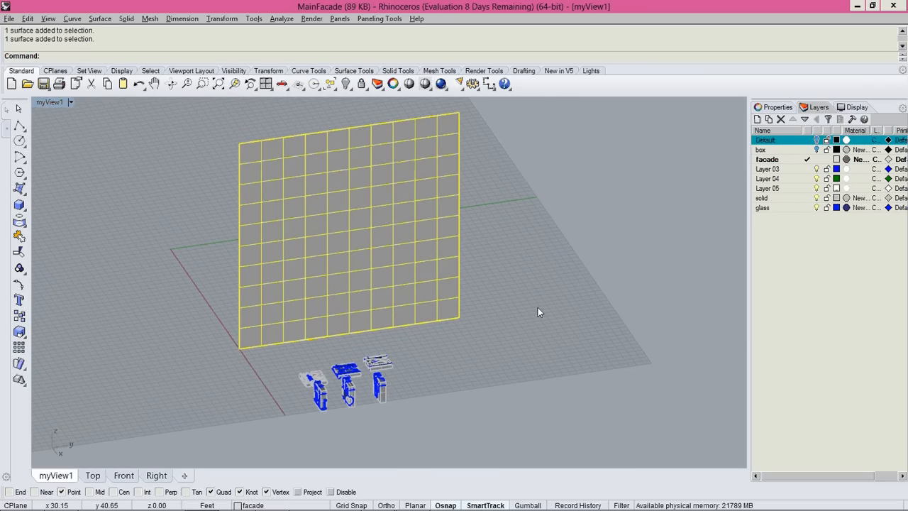
left_click(19, 222)
left_click_drag(49, 215, 107, 158)
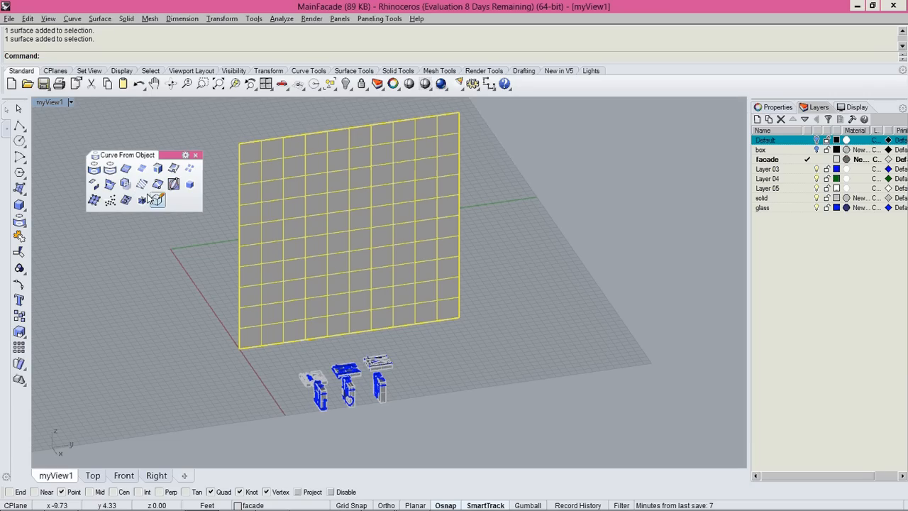
left_click(193, 171)
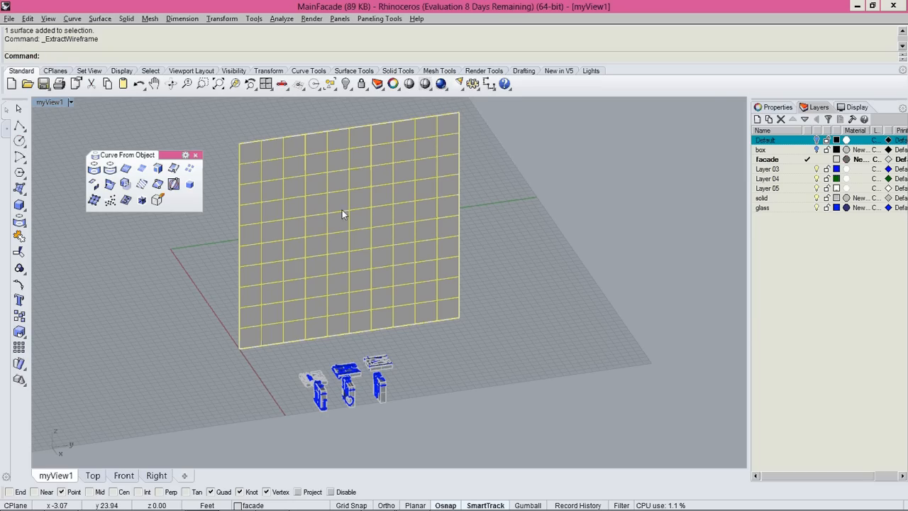
Step: Hide the gridded facade surface and test-select groups of the extracted grid curves
left_click(522, 215)
left_click(430, 187)
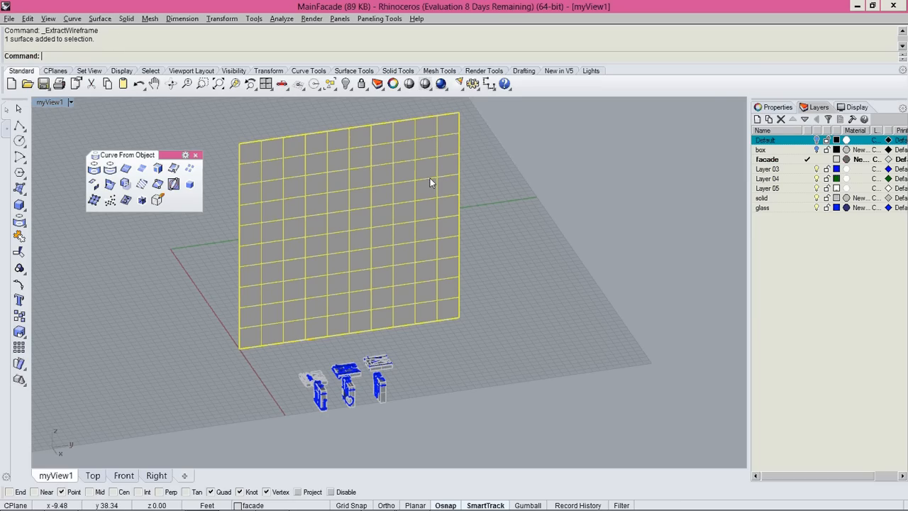
left_click(189, 171)
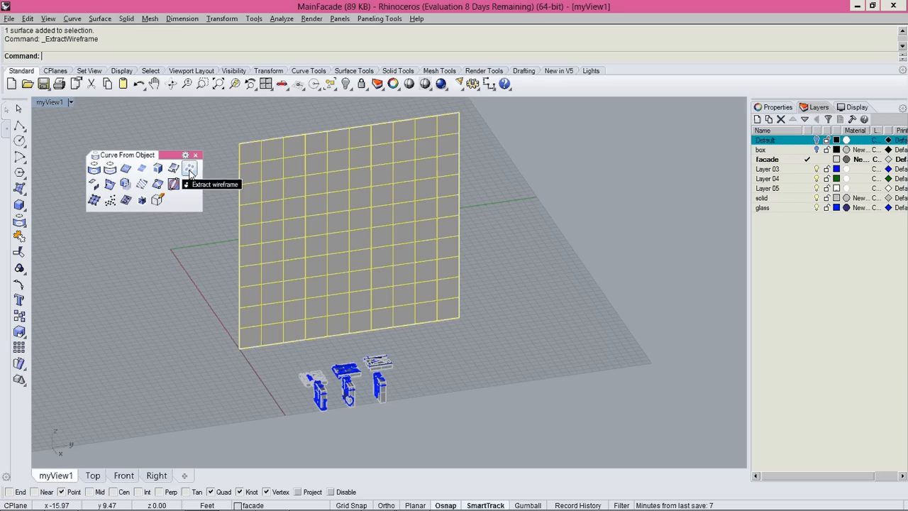
left_click(418, 166)
type("hide")
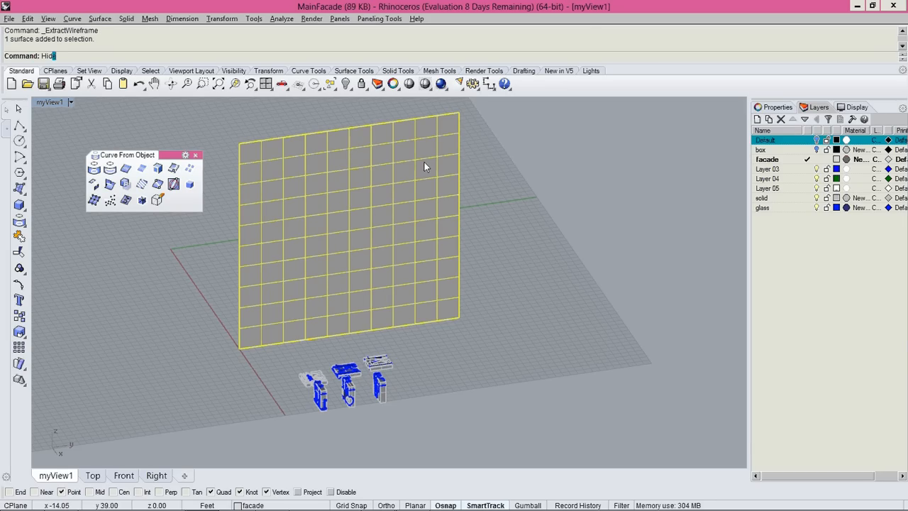
key("Return")
right_click_drag(430, 223, 497, 234)
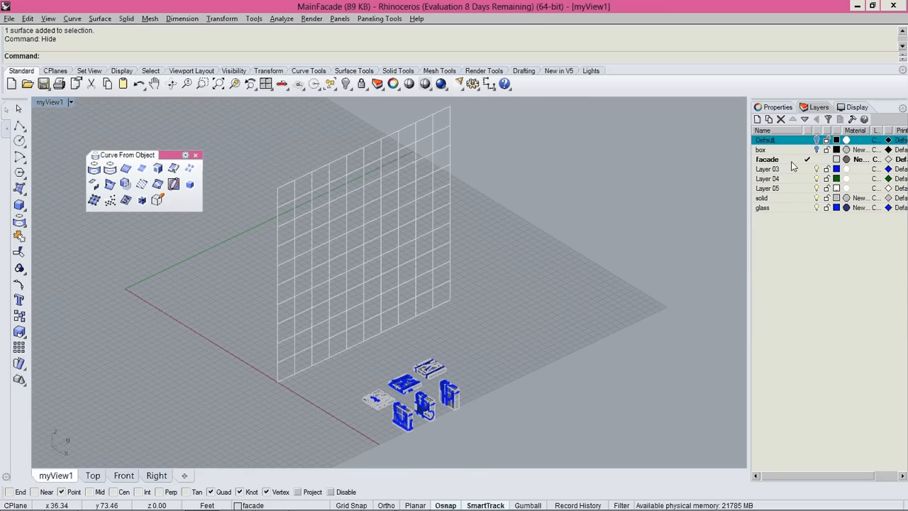
right_click_drag(669, 245, 556, 298)
left_click_drag(474, 242, 427, 212)
left_click(501, 205)
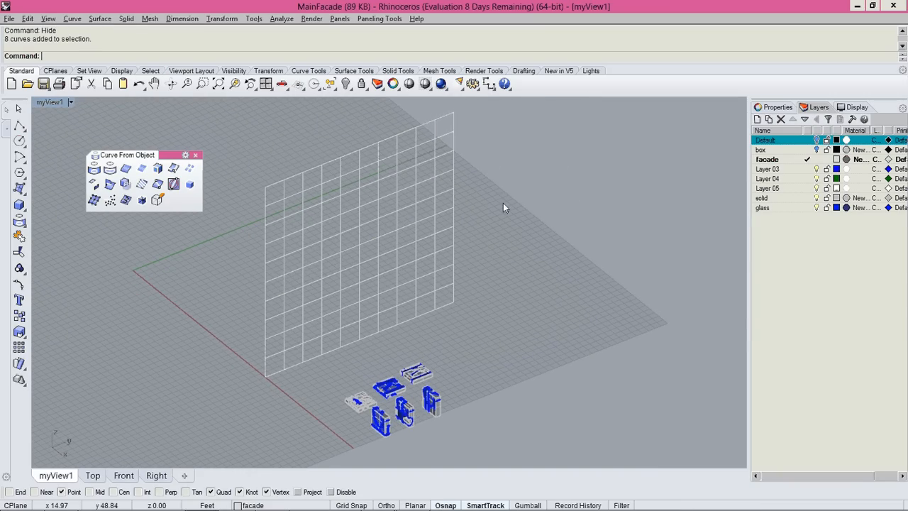
left_click_drag(503, 203, 428, 250)
left_click(468, 272)
Step: Enable the End and Int object snaps for working with the grid's corners and intersections
right_click_drag(468, 272, 445, 361)
scroll(351, 352, "up", 5)
scroll(445, 361, "down", 4)
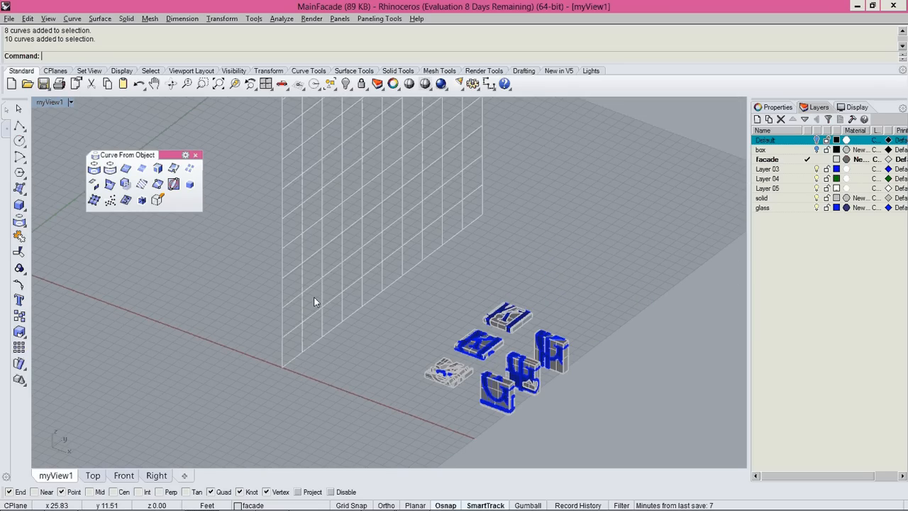
left_click(139, 492)
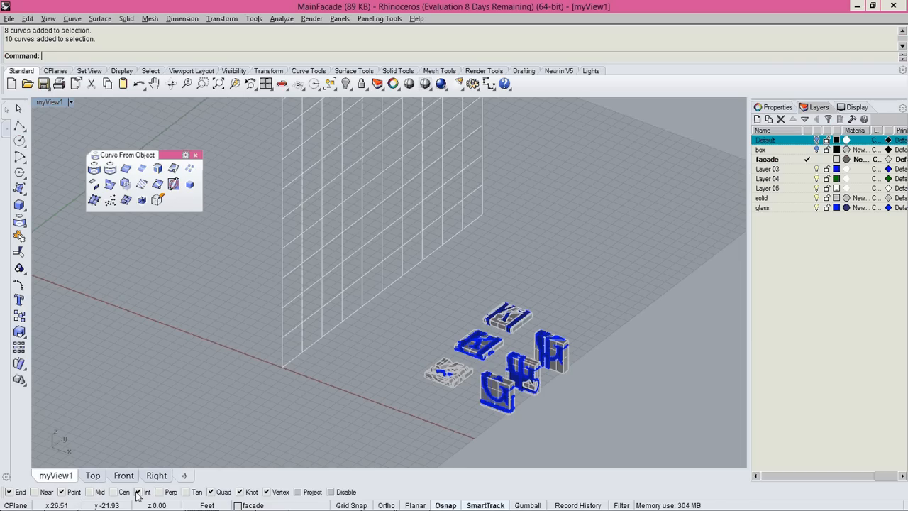
right_click_drag(292, 381, 347, 306)
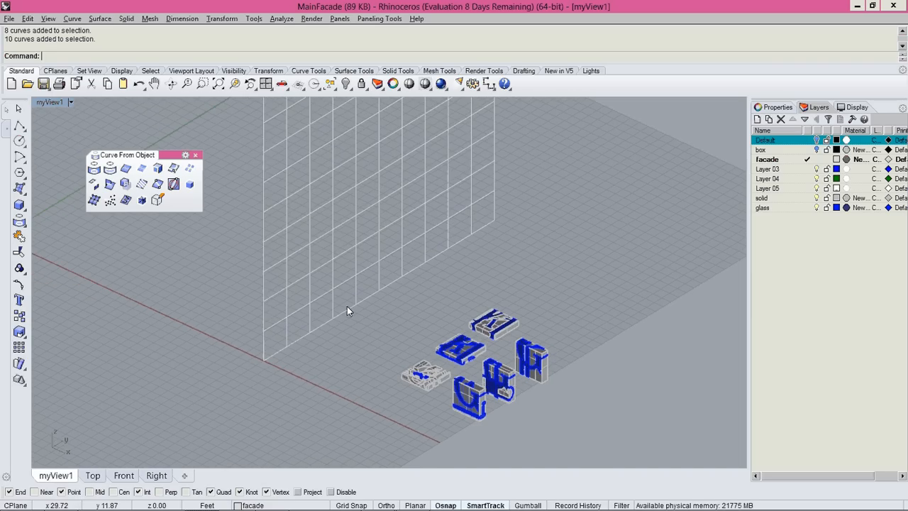
Step: Examine the flat K modules and upright G modules and their orientation relative to the facade grid
right_click_drag(284, 463, 513, 348)
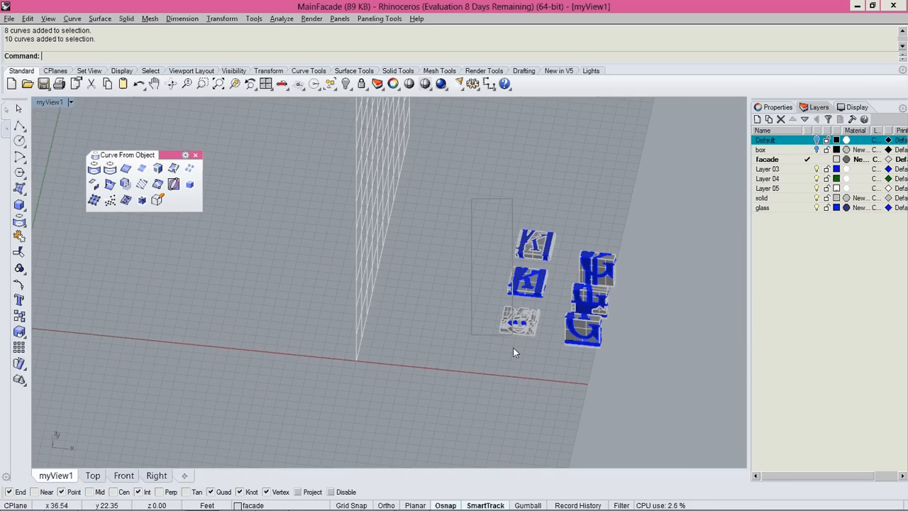
scroll(539, 254, "up", 8)
scroll(540, 257, "up", 6)
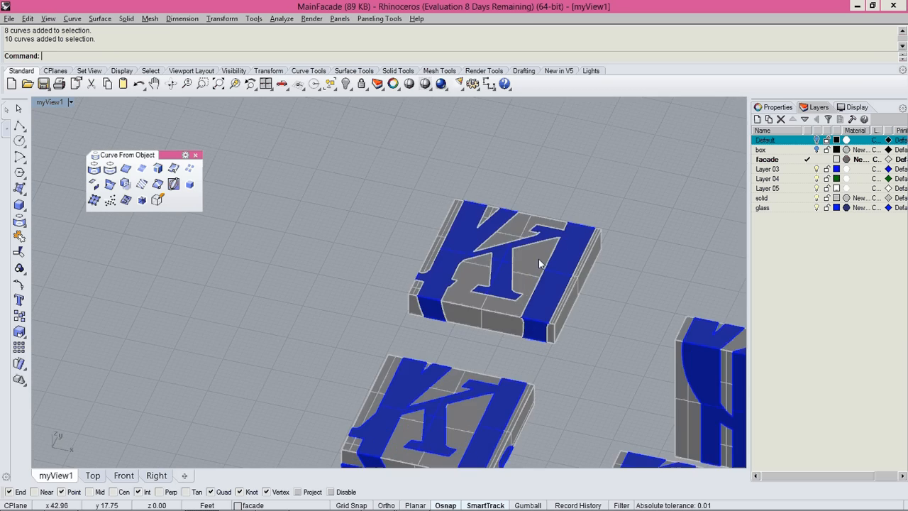
scroll(539, 261, "down", 7)
right_click_drag(310, 276, 279, 304)
scroll(324, 227, "up", 5)
scroll(323, 227, "down", 5)
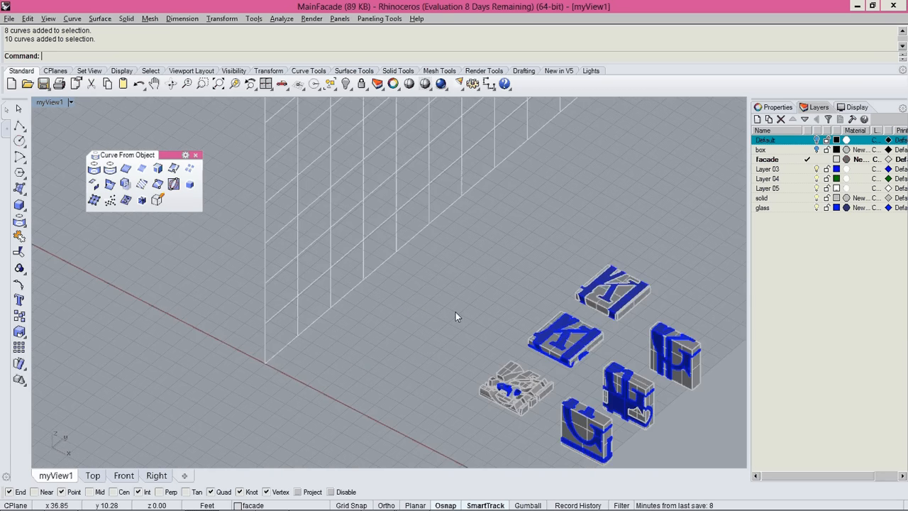
Step: Rotate the three flat K modules 90 degrees in 3D about an axis parallel to X, with Ortho on, to stand them upright
right_click_drag(459, 316, 470, 170)
left_click_drag(470, 174, 579, 423)
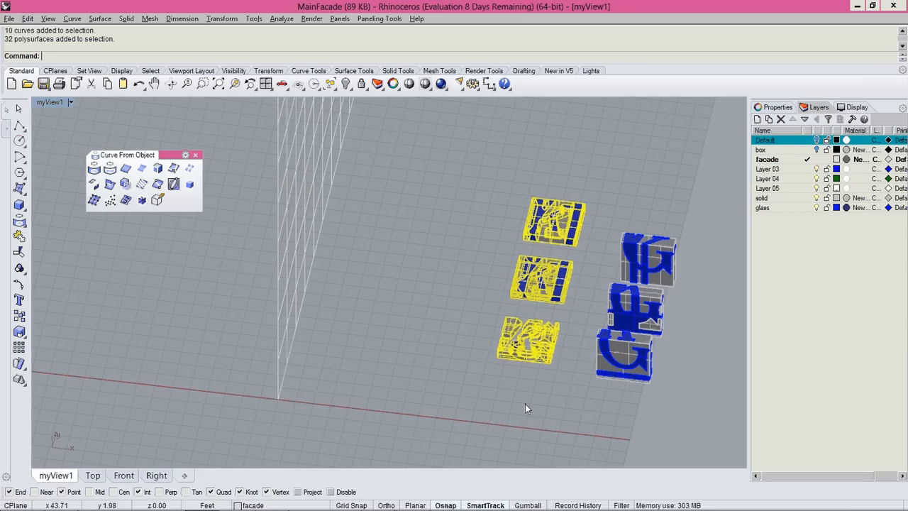
type("Rotate")
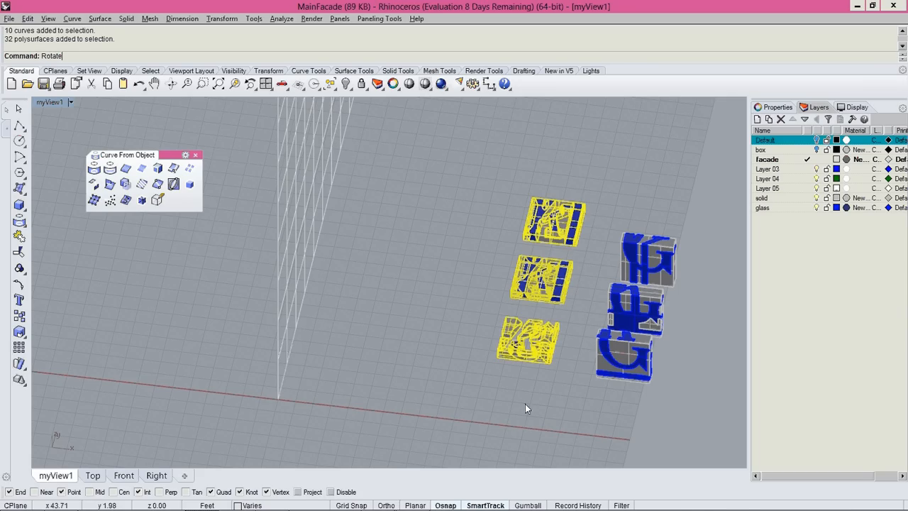
type("3D")
key("Return")
left_click(487, 377)
right_click_drag(582, 386, 417, 343, "shift")
left_click(387, 505)
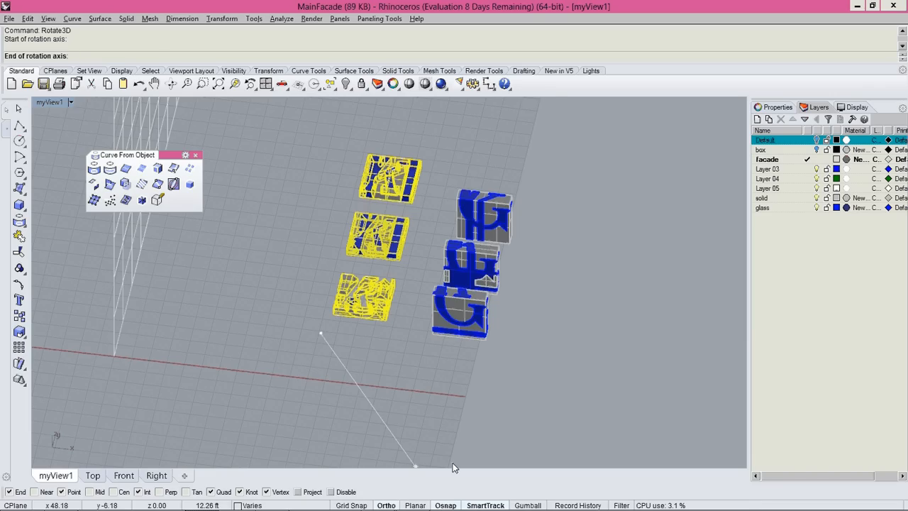
left_click(590, 364)
right_click_drag(601, 358, 559, 253)
left_click(566, 225)
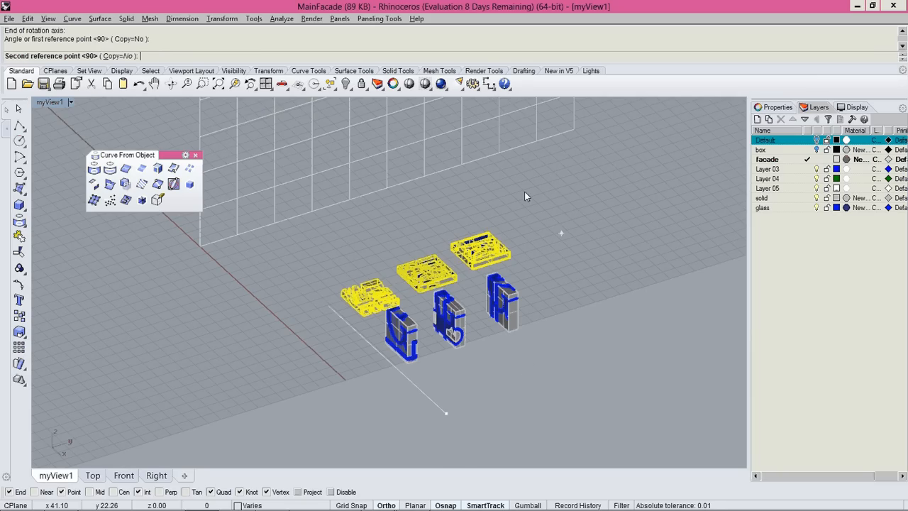
left_click(376, 211)
Step: Rotate the three upright K modules 90 degrees in plan so their faces are parallel to the facade grid
type("rotate")
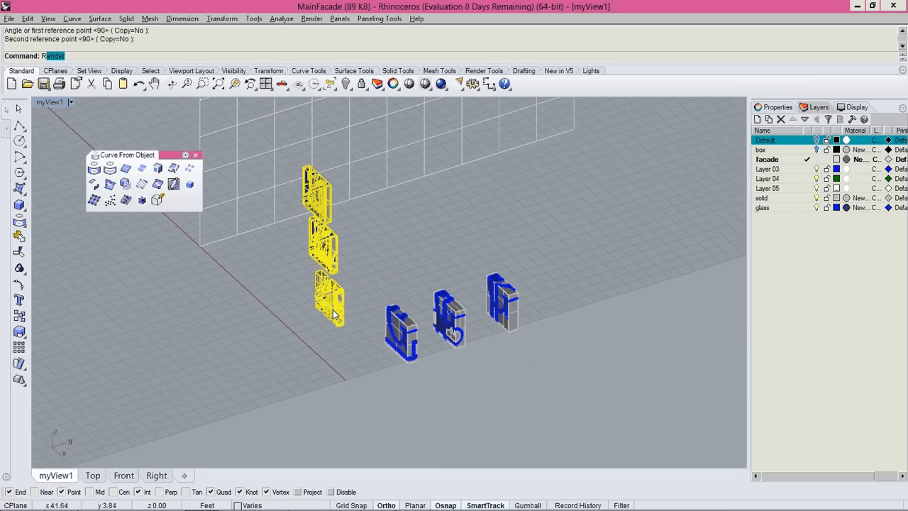
key("Return")
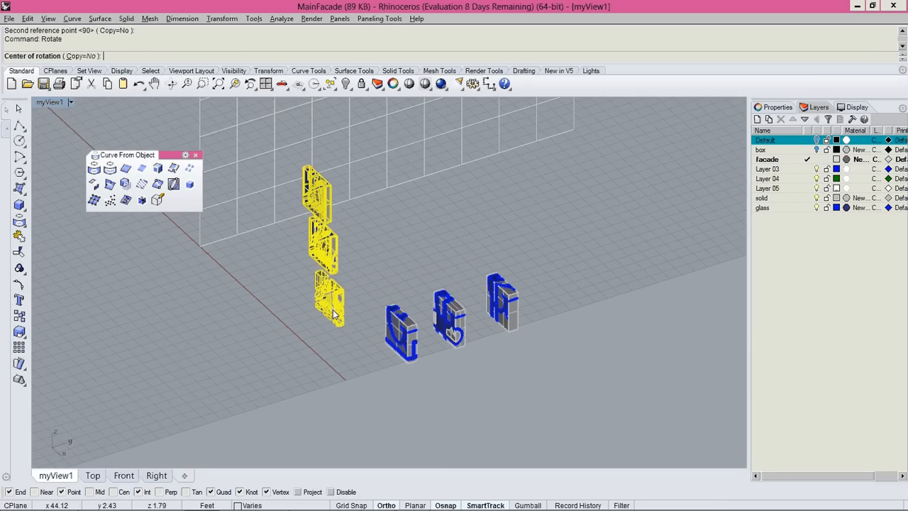
left_click(300, 311)
left_click(386, 430)
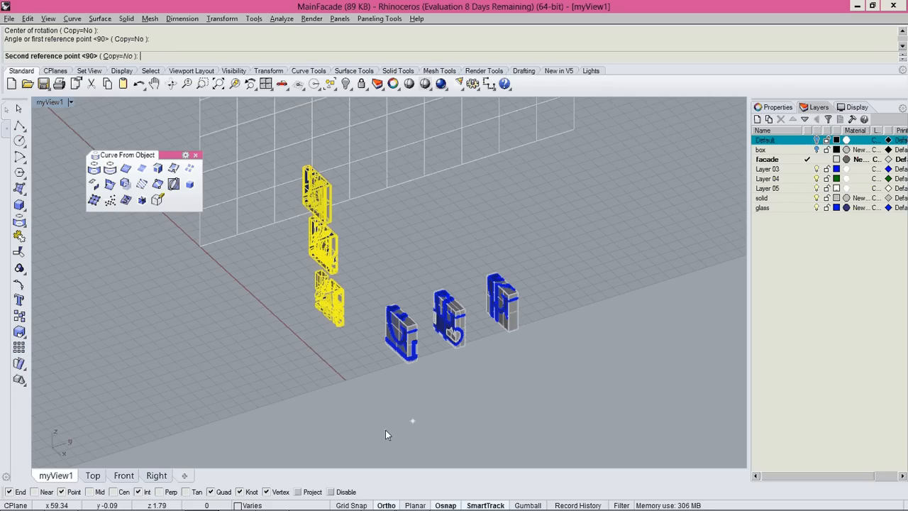
left_click(575, 313)
Step: Move the three K modules about 6.74 ft parallel to the facade, away from the X axis
type("M")
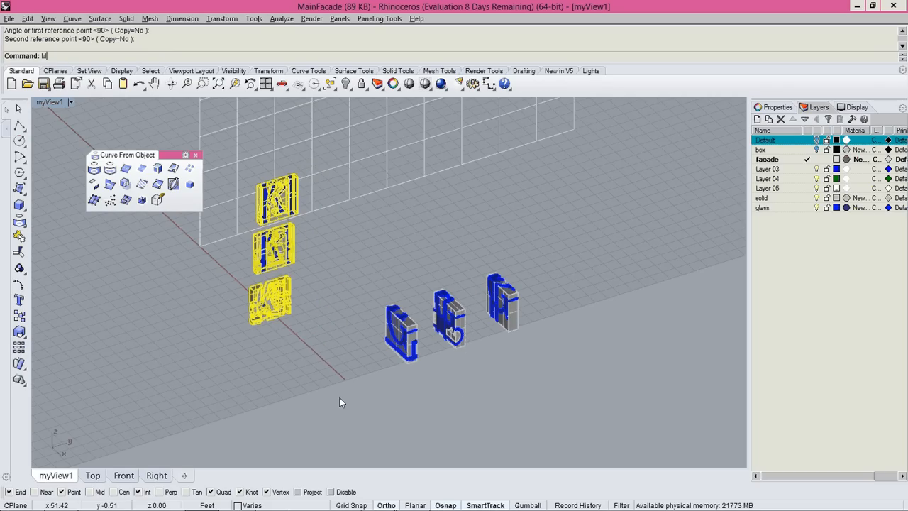
key("Return")
left_click(263, 428)
left_click(339, 404)
right_click_drag(339, 404, 439, 382)
Step: Rotate the three G modules 90 degrees in plan so their faces are parallel to the facade grid
left_click_drag(440, 381, 490, 340)
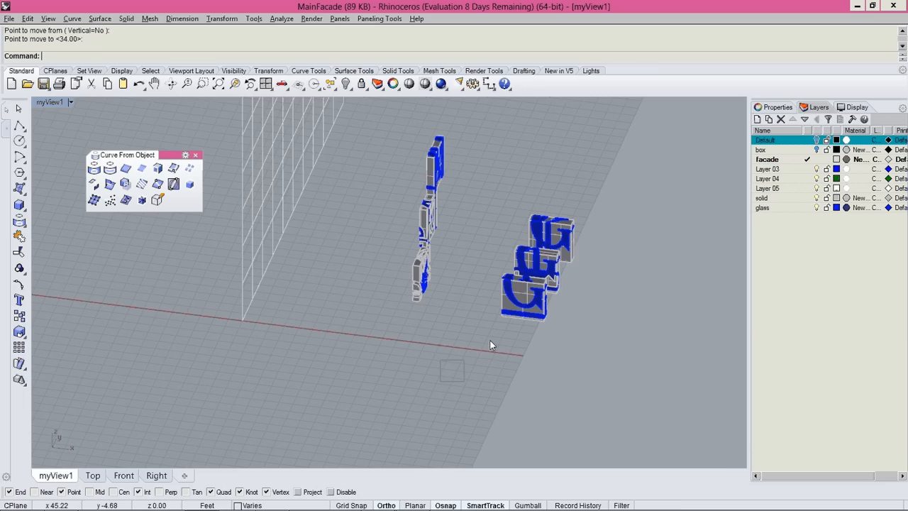
left_click_drag(465, 371, 626, 219)
right_click_drag(532, 346, 450, 367)
type("Rotate")
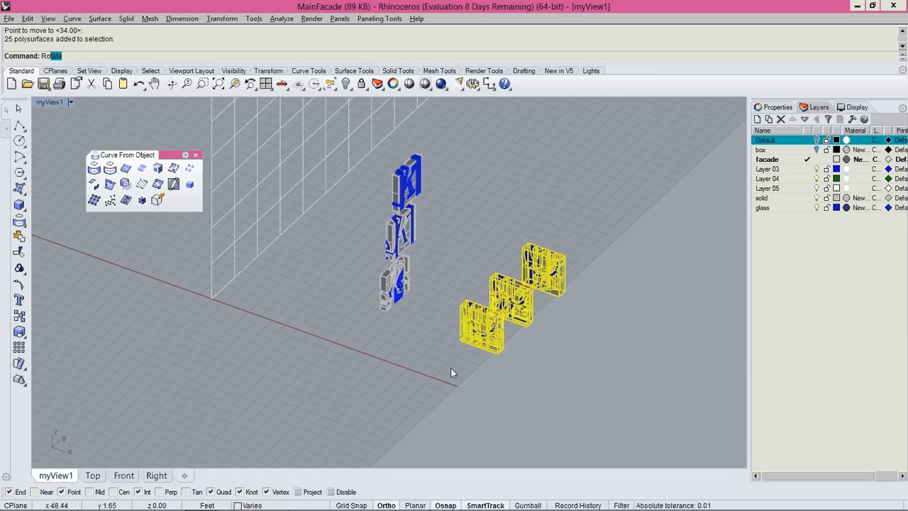
key("Return")
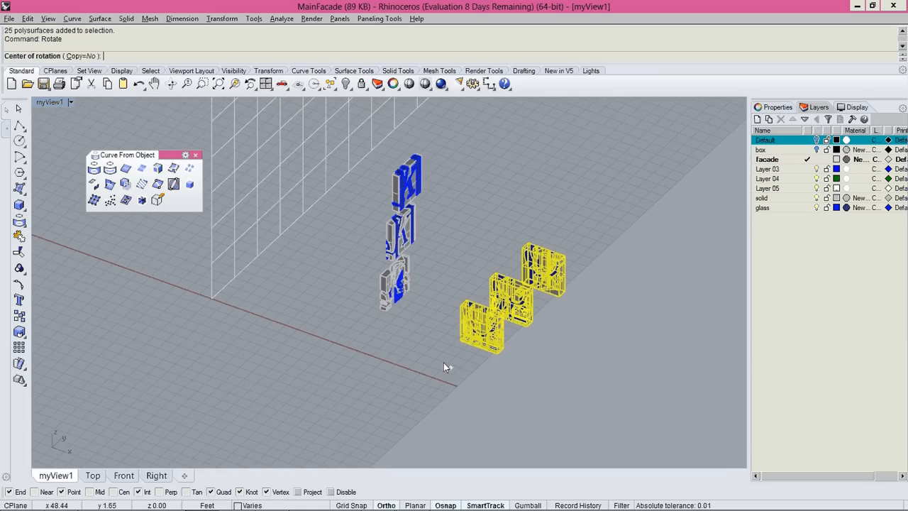
left_click(431, 352)
left_click(562, 401)
left_click(617, 271)
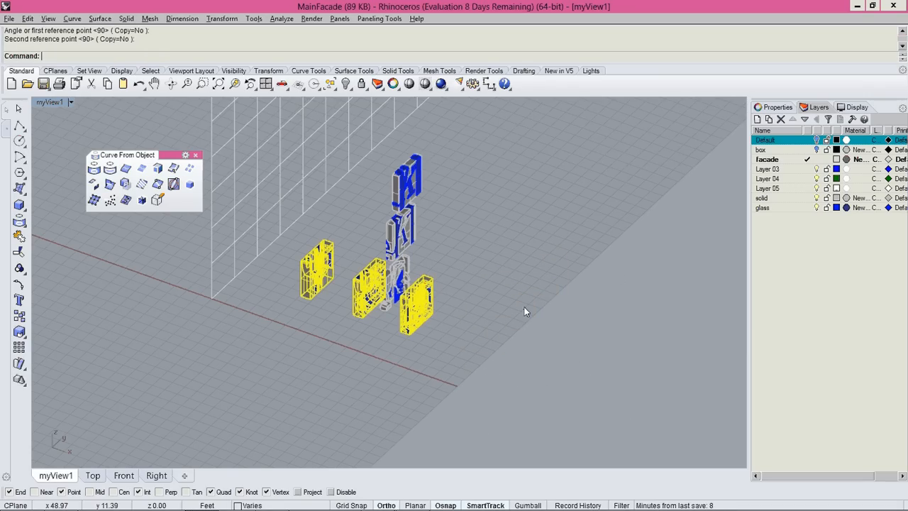
Step: Move the three rotated G modules parallel to the facade so they stand beside the K modules
type("m")
key("Return")
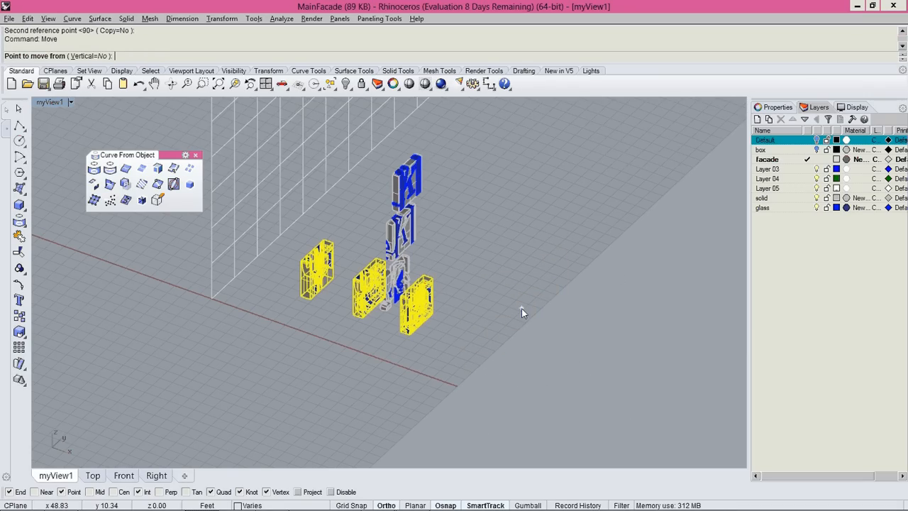
left_click(456, 349)
left_click(555, 297)
left_click(506, 329)
Step: Examine the rotated K and G modules from several angles against the facade grid
right_click_drag(506, 328, 400, 291)
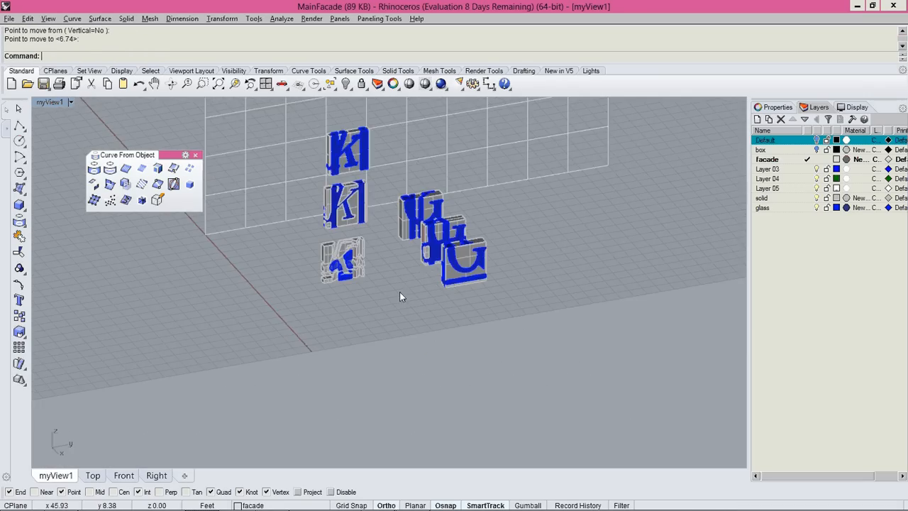
scroll(411, 248, "up", 8)
scroll(558, 415, "down", 6)
right_click_drag(287, 221, 432, 283)
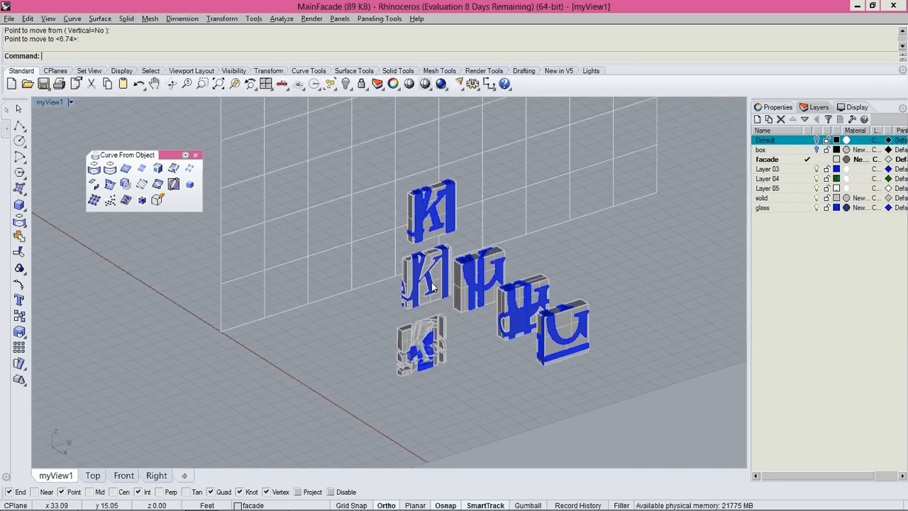
scroll(432, 287, "up", 5)
right_click_drag(370, 291, 324, 173)
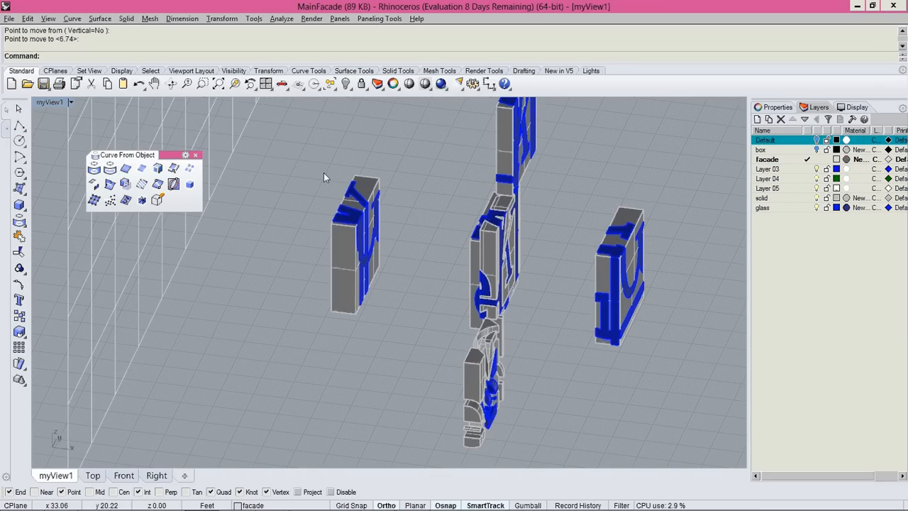
Step: Move the G module nearest the wireframe grid, Ortho off, from its bottom corner onto the facade's lower corner at the X axis
left_click_drag(324, 173, 426, 365)
right_click_drag(426, 365, 526, 348)
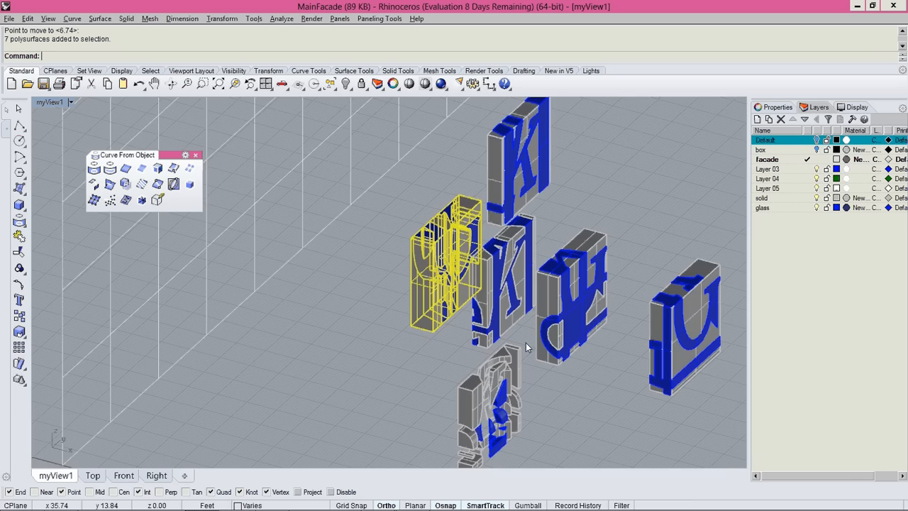
scroll(527, 348, "down", 5)
scroll(557, 315, "up", 2)
scroll(602, 332, "up", 3)
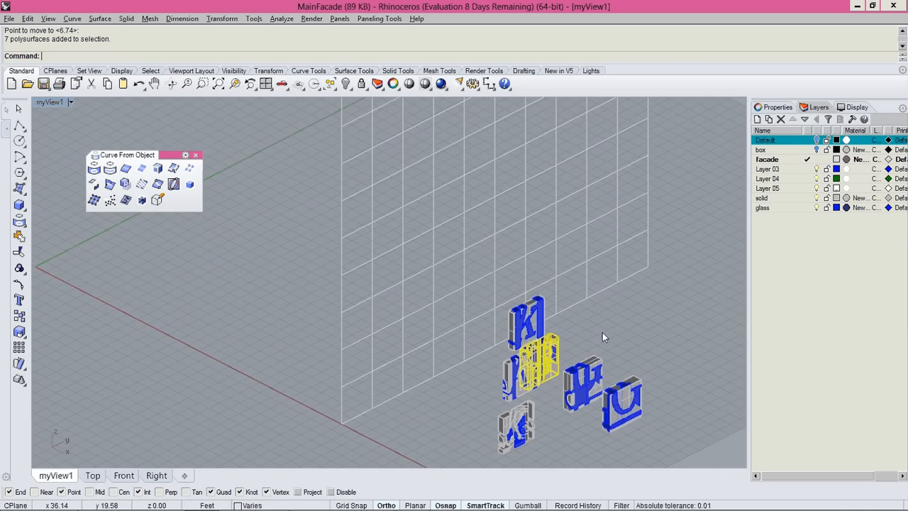
right_click_drag(603, 332, 484, 342)
scroll(484, 342, "up", 4)
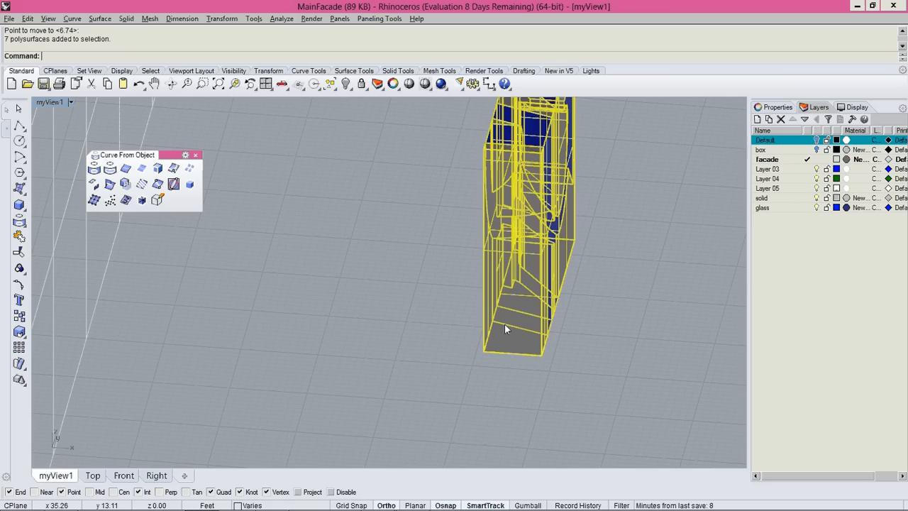
type("move")
key("Return")
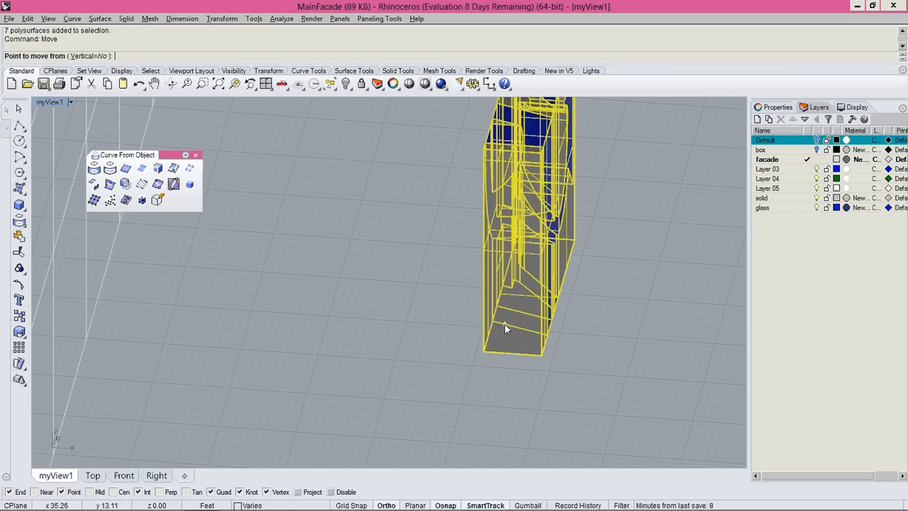
left_click(389, 505)
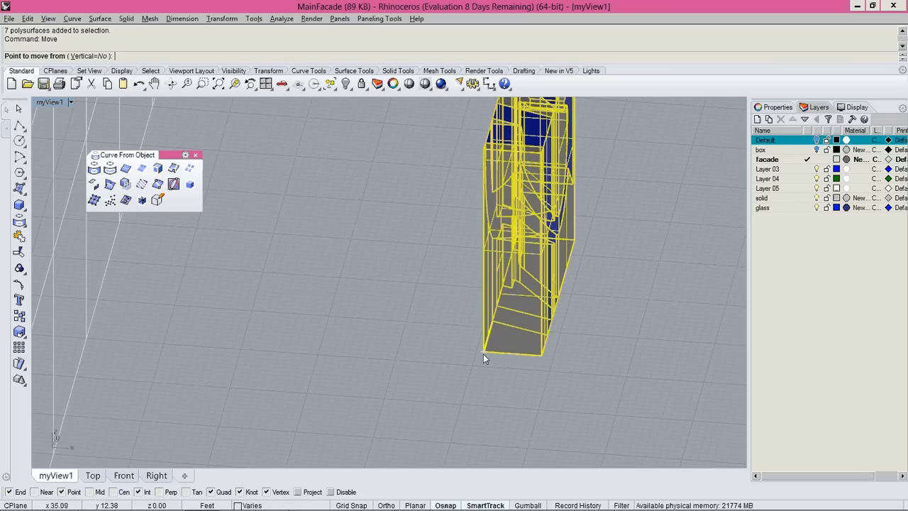
scroll(483, 354, "up", 5)
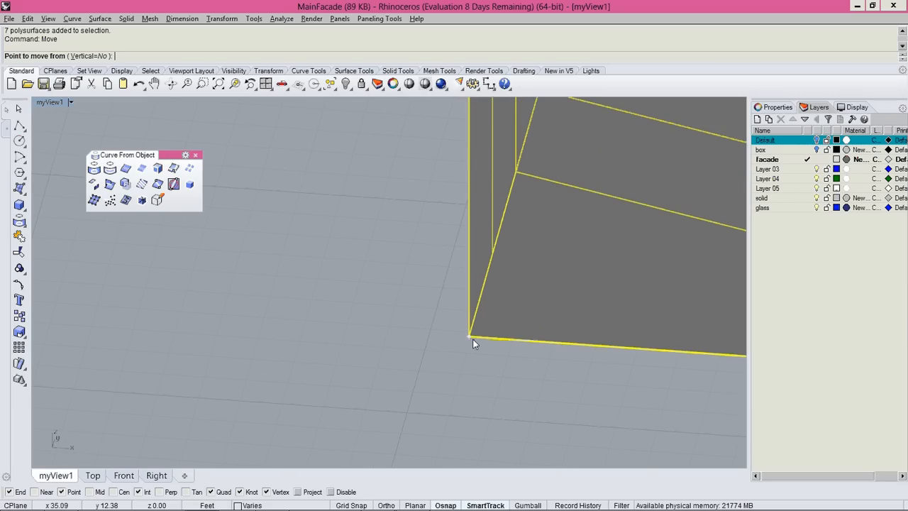
scroll(474, 343, "down", 6)
scroll(537, 331, "up", 3)
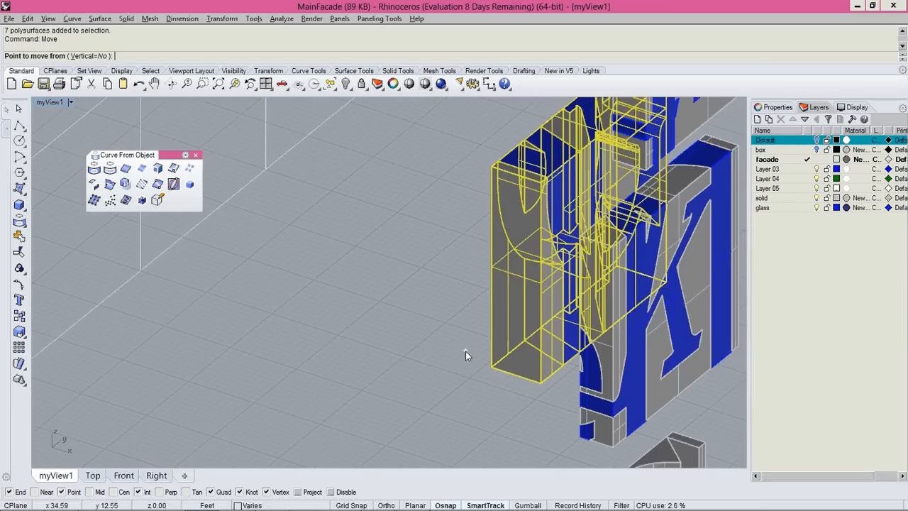
right_click_drag(465, 351, 511, 388, "shift")
scroll(510, 388, "down", 4)
right_click_drag(435, 461, 453, 365, "shift")
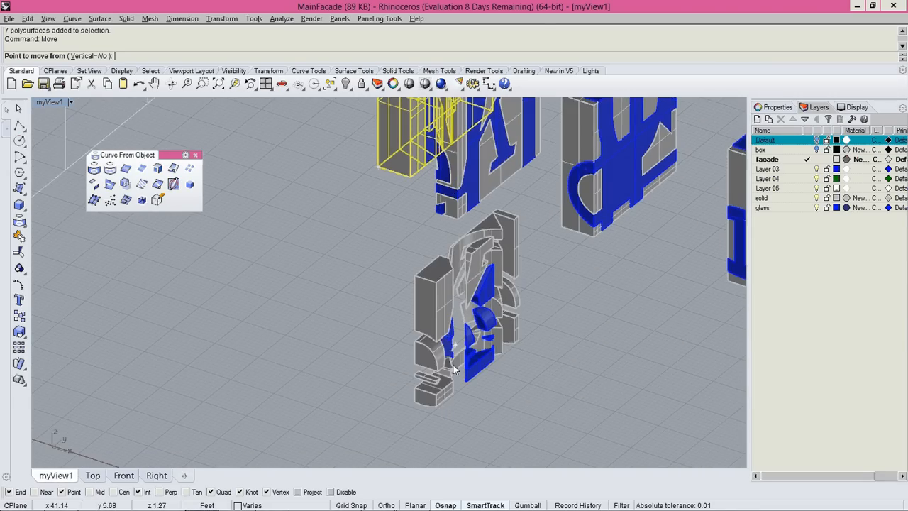
scroll(432, 382, "up", 8)
scroll(455, 370, "down", 7)
right_click_drag(506, 294, 508, 321, "shift")
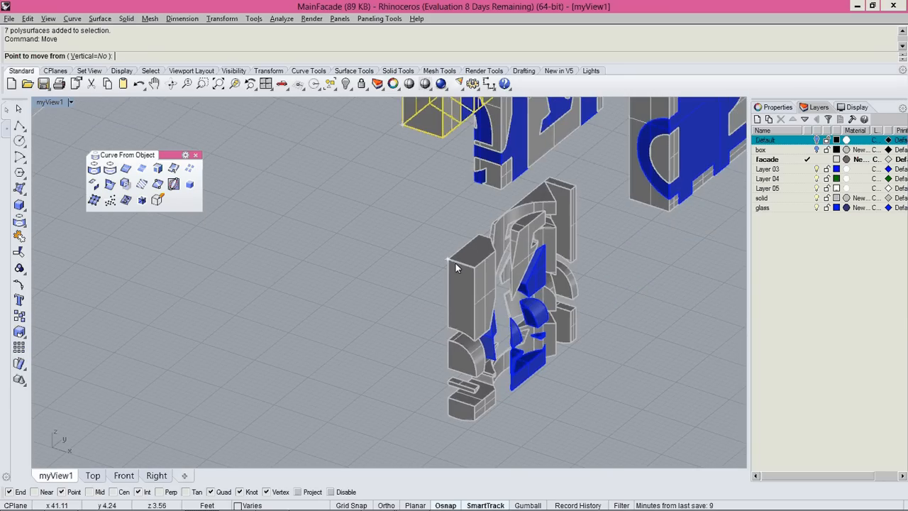
scroll(456, 264, "up", 3)
left_click(462, 298)
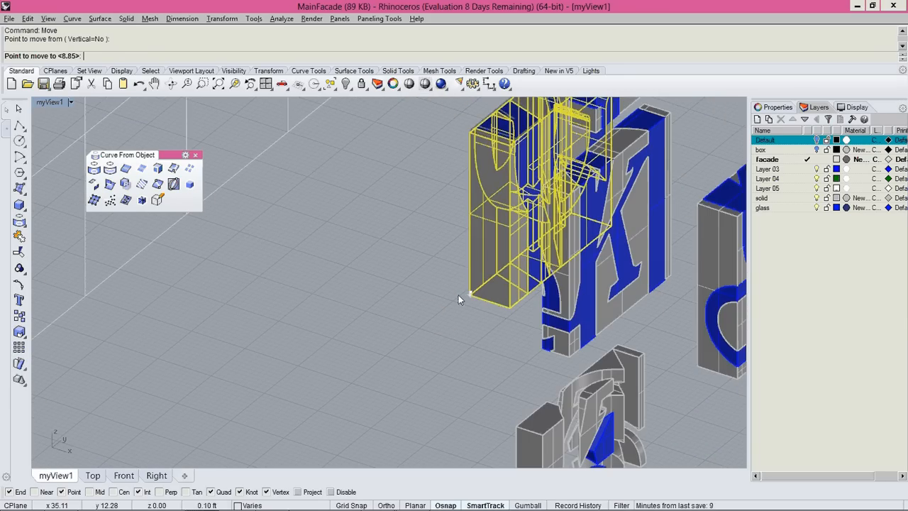
scroll(503, 294, "down", 5)
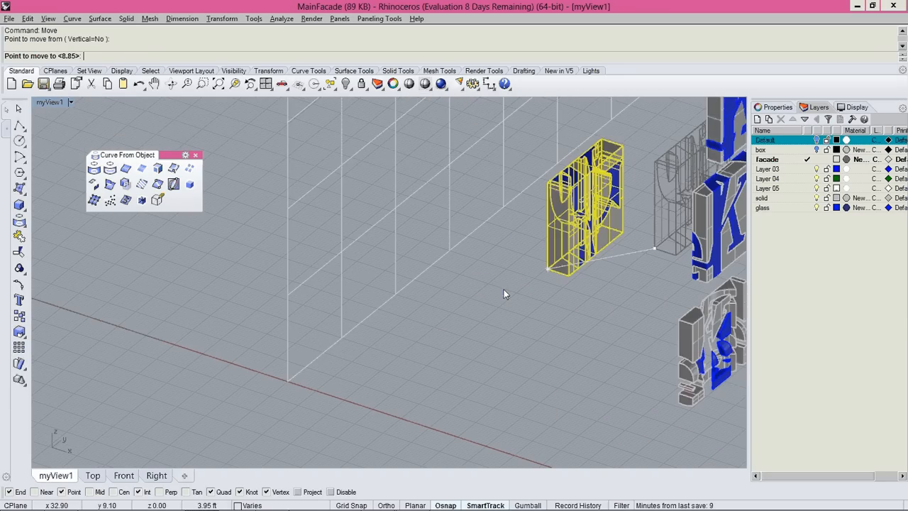
left_click(291, 386)
Step: Copy the placed G module from its bottom corner to two cells in the lower part of the facade grid
scroll(399, 324, "down", 2)
type("Cop")
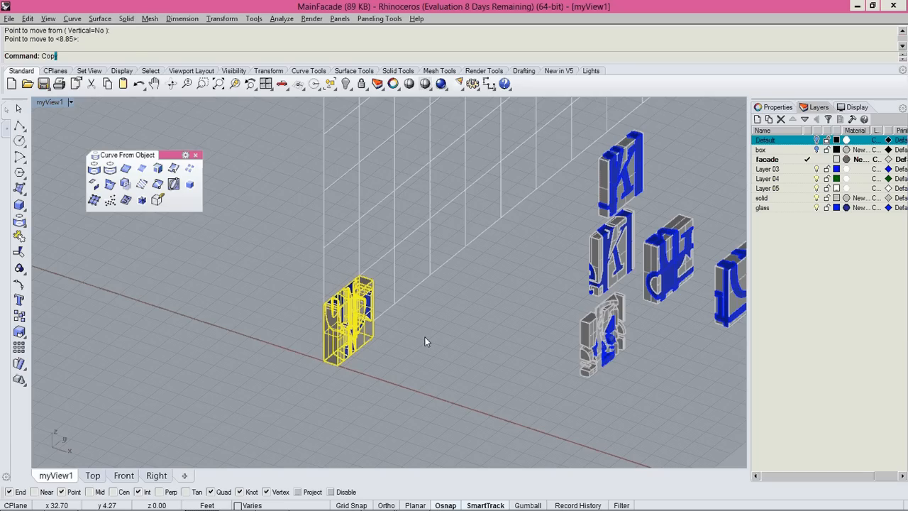
key("Return")
scroll(425, 337, "up", 3)
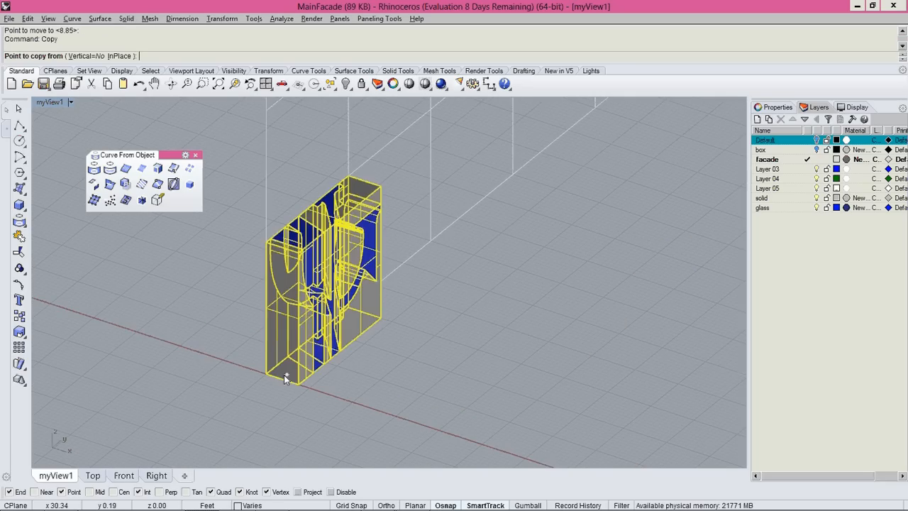
left_click(274, 368)
scroll(328, 326, "down", 3)
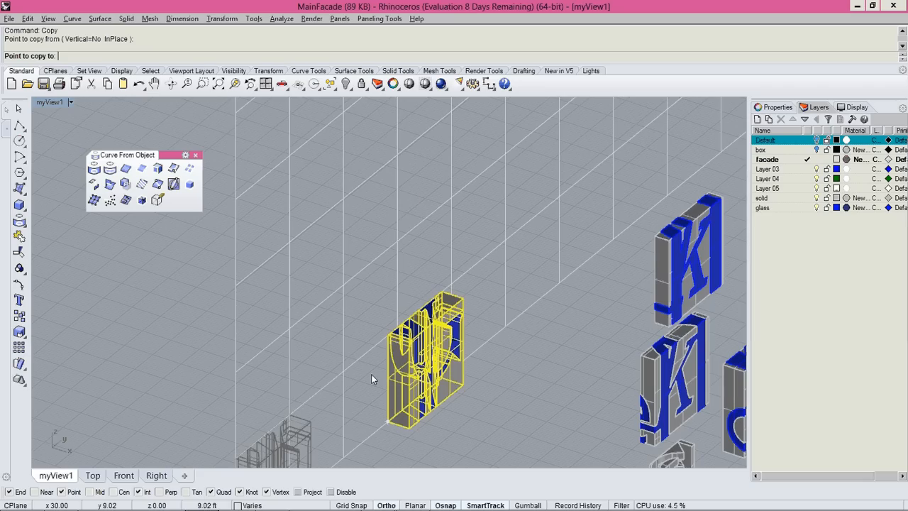
left_click(342, 285)
scroll(342, 285, "down", 4)
left_click(383, 318)
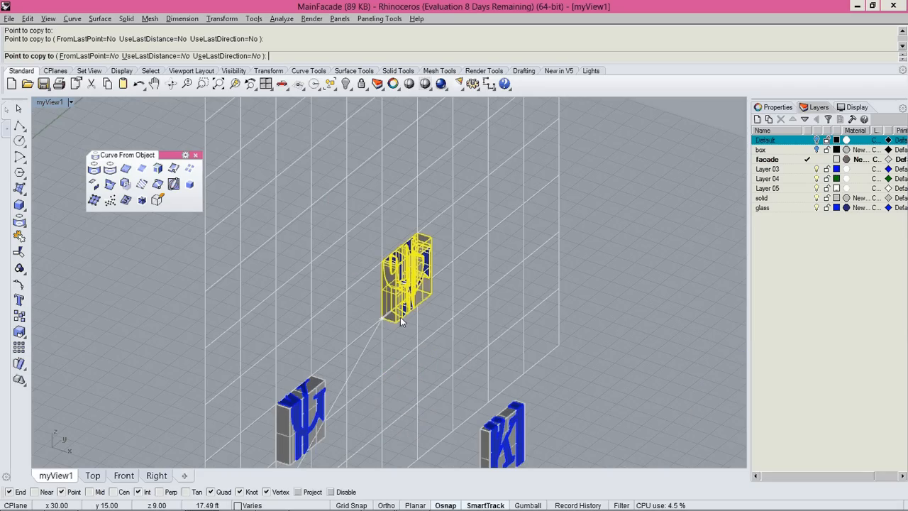
left_click(384, 319)
Step: Place three more copies of the same G module in higher cells of the facade grid and finish copying
right_click_drag(433, 190, 434, 325, "shift")
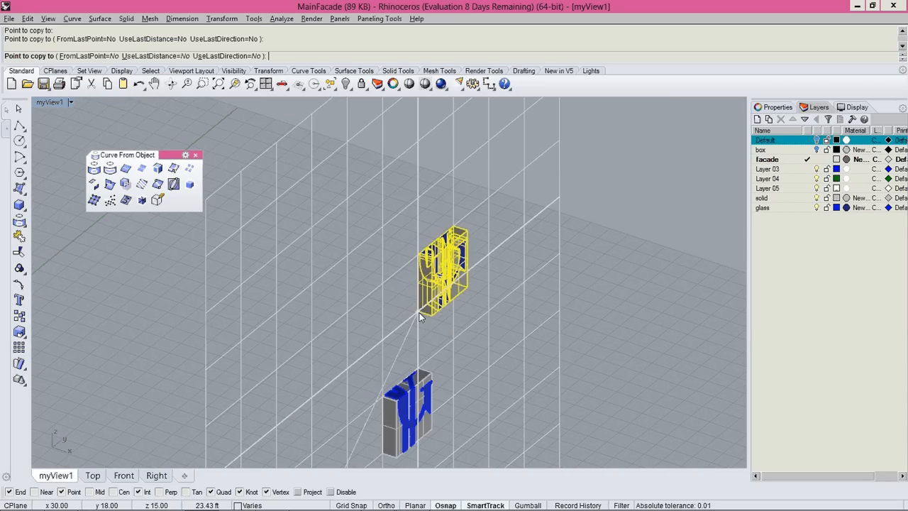
left_click(419, 314)
left_click(464, 187)
scroll(463, 185, "down", 3)
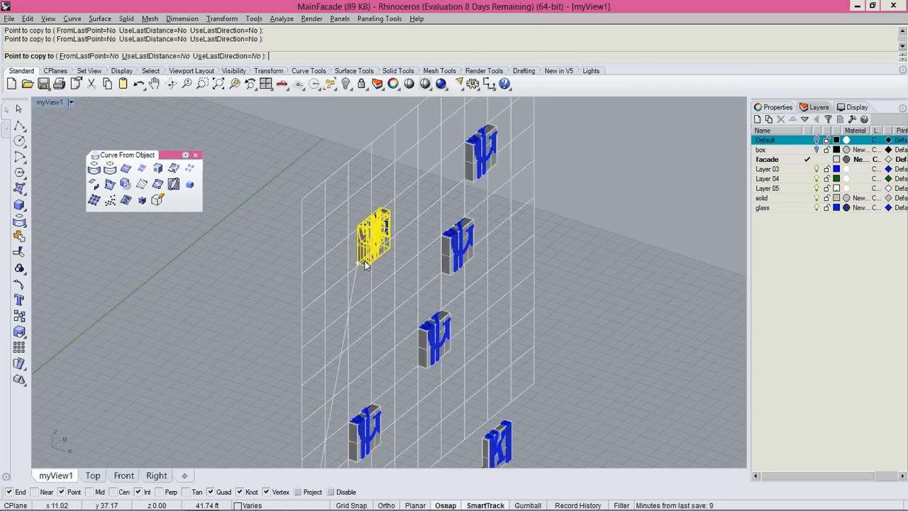
left_click(368, 257)
right_click(498, 378)
Step: Copy the middle freestanding G module from its bottom corner into the facade grid at the intersection 30, 9, 3
right_click_drag(499, 377, 452, 265, "shift")
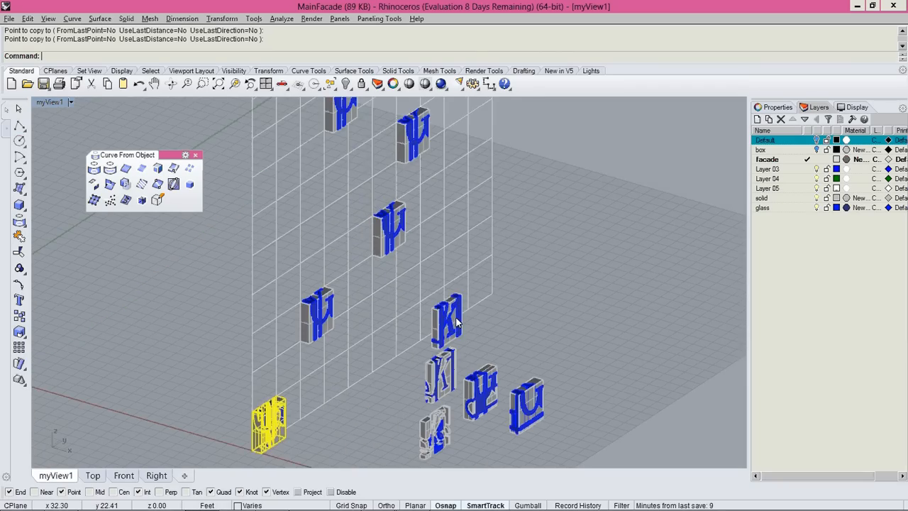
right_click_drag(456, 320, 505, 288)
scroll(463, 332, "up", 3)
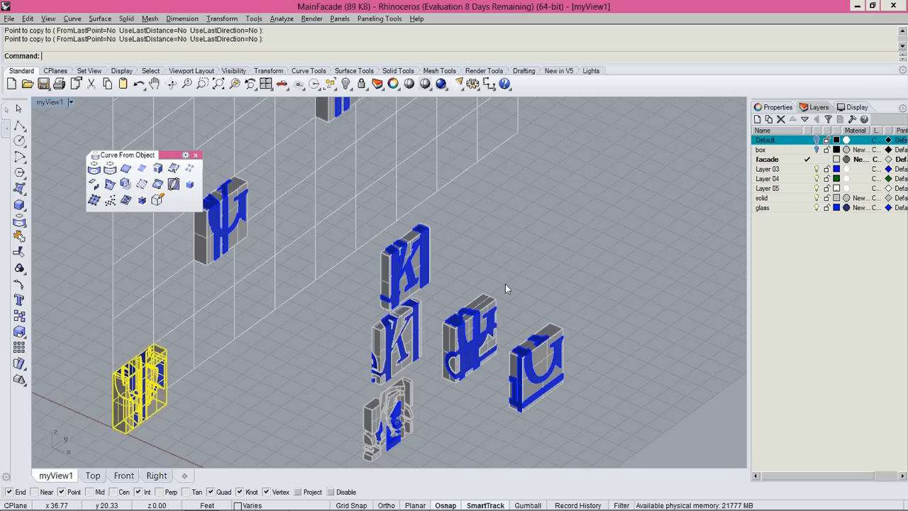
left_click_drag(506, 286, 433, 390)
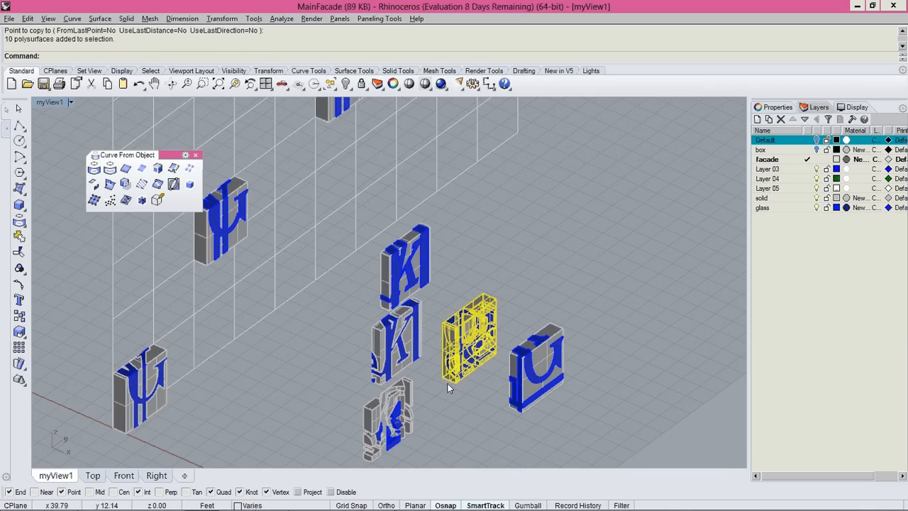
type("Copy")
key("Return")
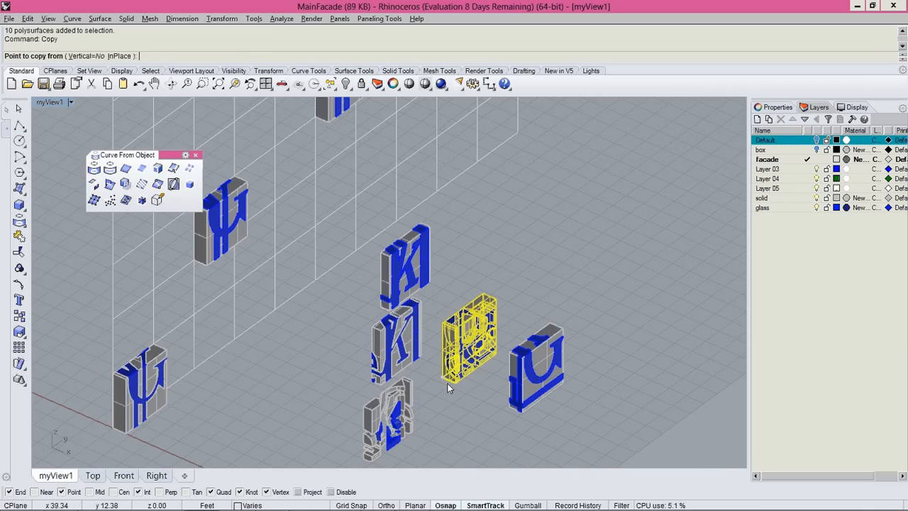
scroll(445, 383, "up", 8)
left_click(457, 378)
scroll(433, 348, "down", 6)
right_click_drag(298, 319, 433, 337, "shift")
left_click(338, 280)
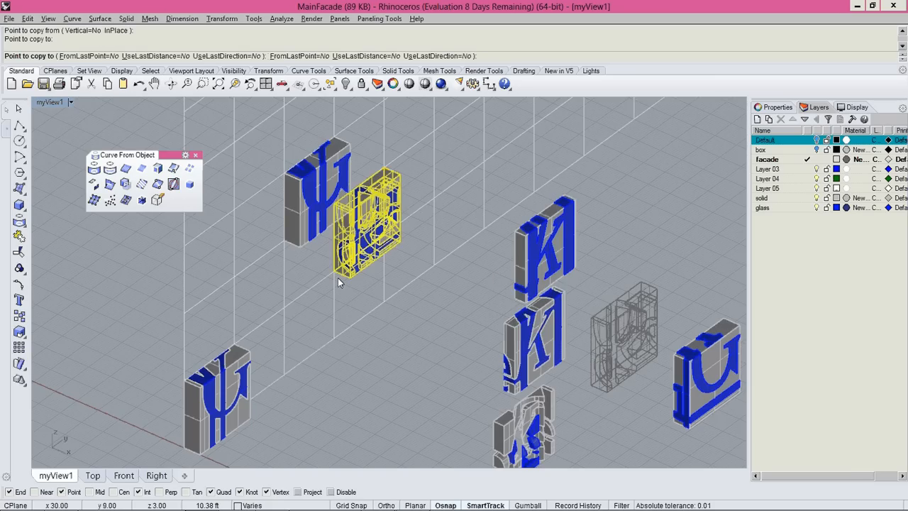
Step: Place four more copies of that second G module in other grid cells, one at 30, 15, 6, and finish copying
scroll(338, 277, "down", 2)
right_click_drag(461, 237, 390, 379, "shift")
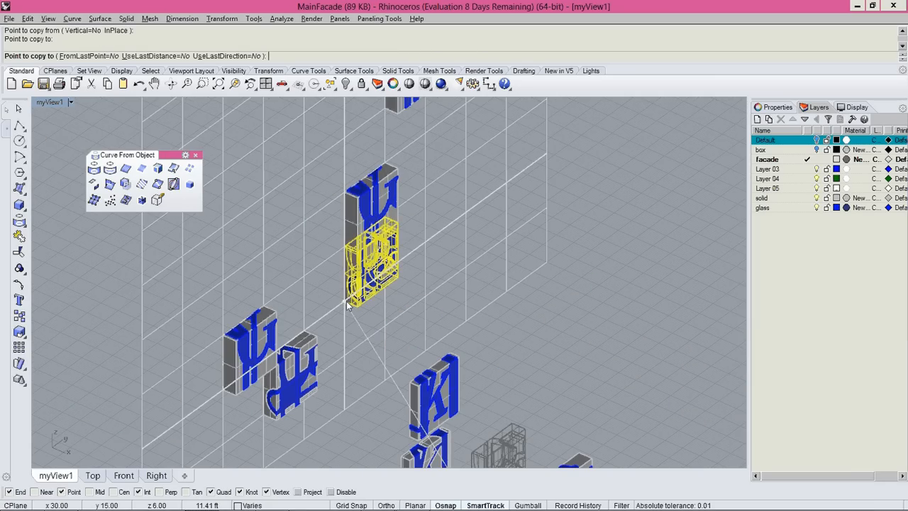
left_click(349, 302)
left_click(433, 243)
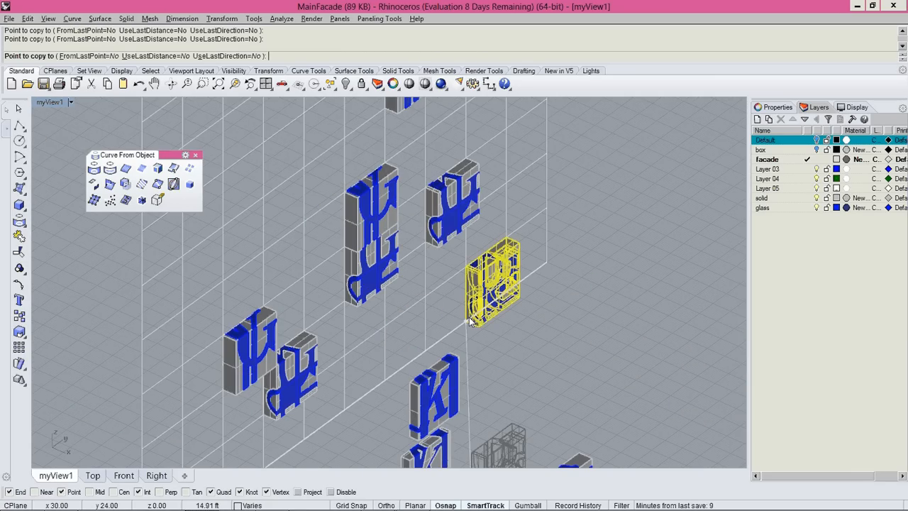
scroll(504, 355, "down", 4)
left_click(321, 274)
key("Return")
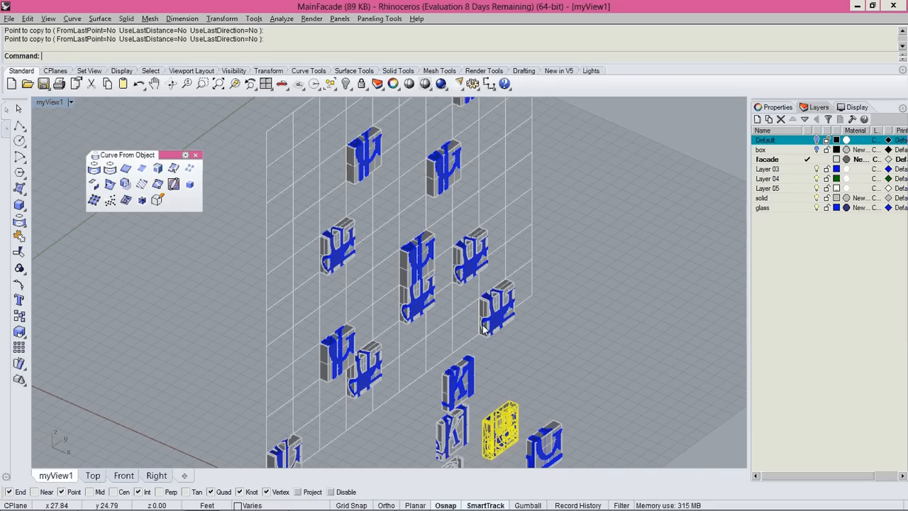
Step: Make one more copy of the second G module on the open ground beyond the third G module
right_click_drag(541, 367, 499, 239, "shift")
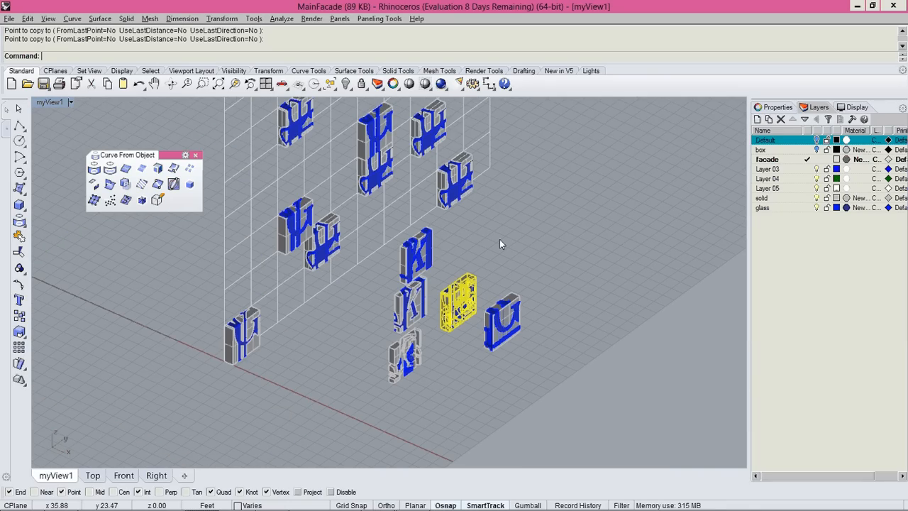
key("Return")
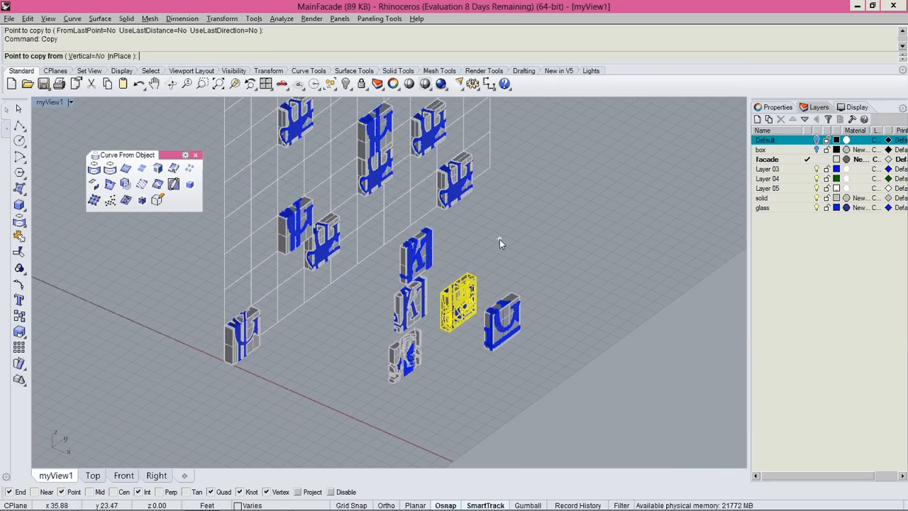
left_click(444, 345)
left_click(566, 309)
key("Return")
Step: Rotate the new ground copy 90 degrees with Rotate3D about an axis perpendicular to the facade, then deselect it
scroll(620, 279, "up", 4)
right_click_drag(621, 280, 462, 175)
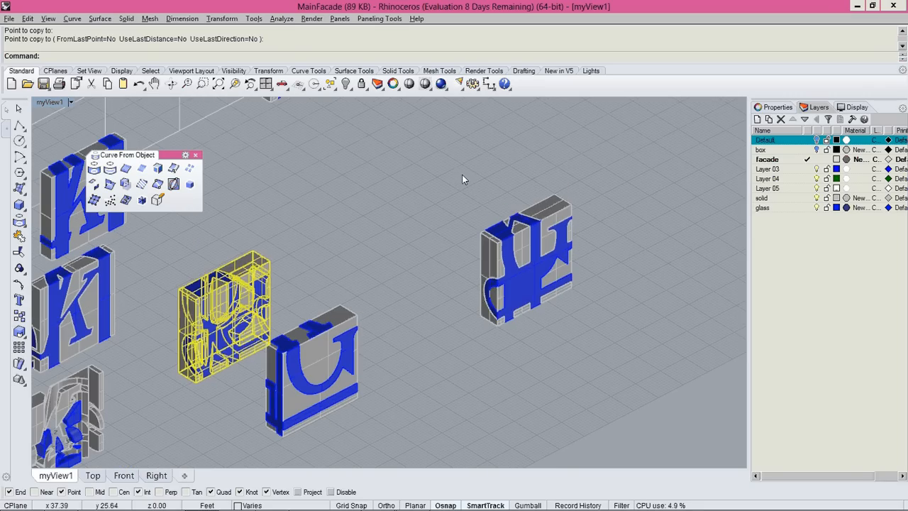
left_click(539, 253)
type("Rotate3")
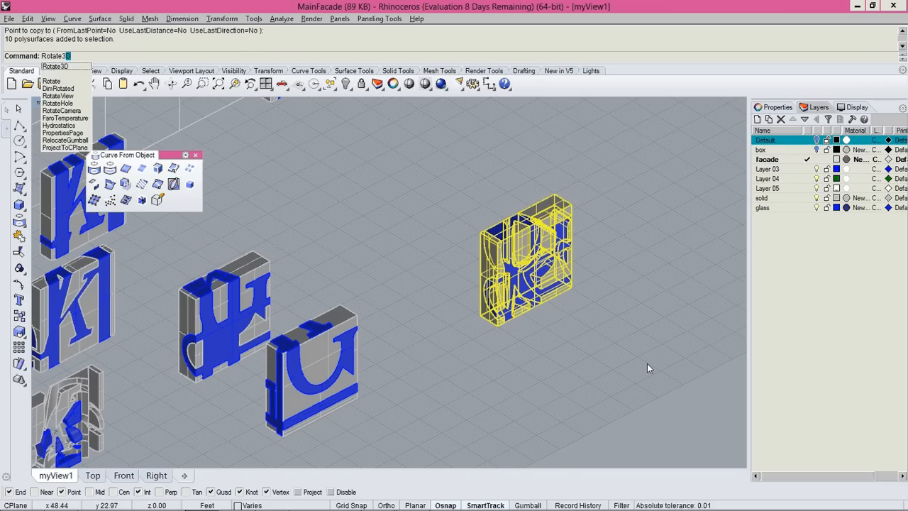
key("Return")
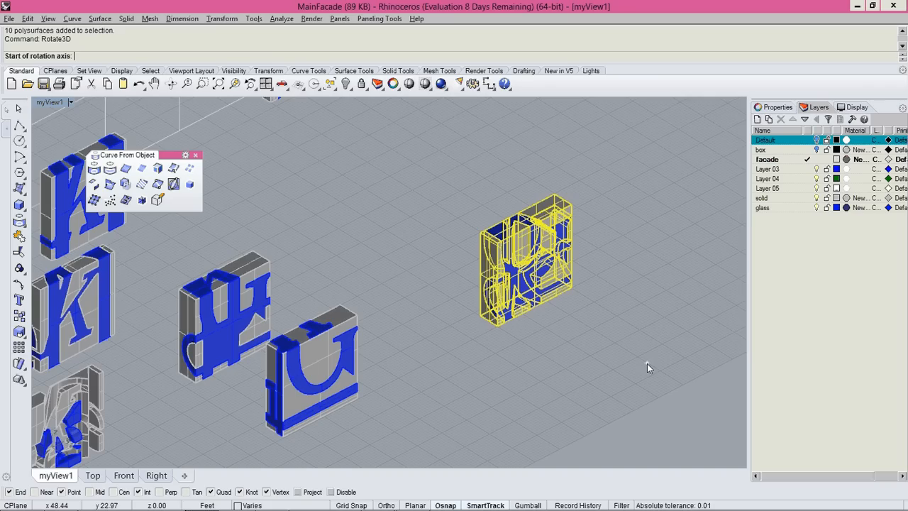
left_click(472, 332)
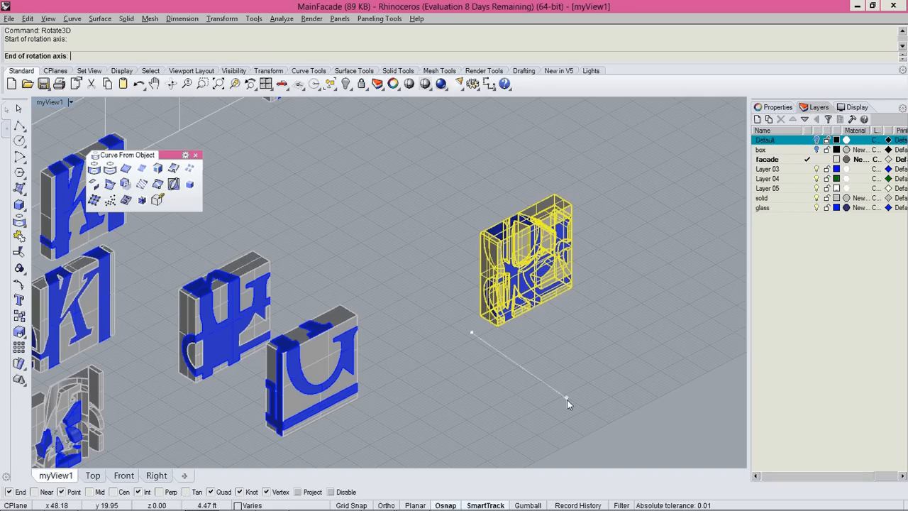
left_click(551, 434)
left_click(628, 313)
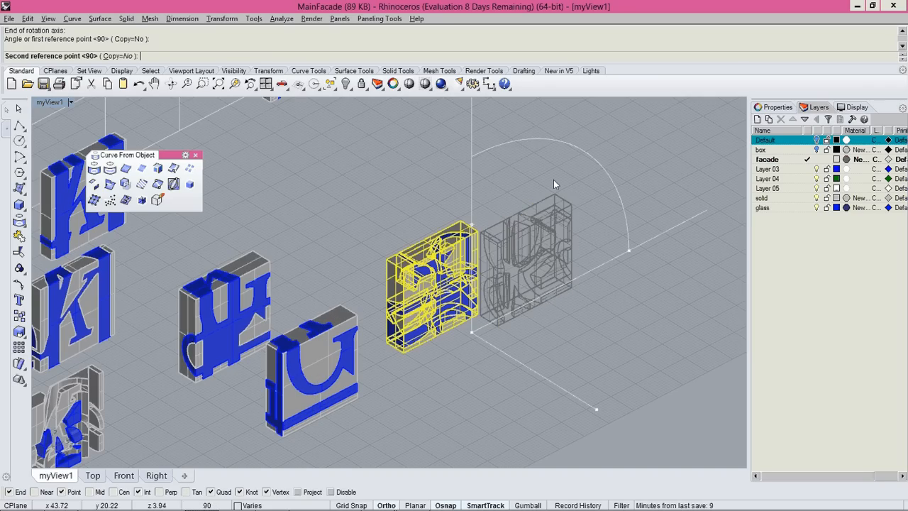
left_click(554, 180)
left_click(519, 345)
right_click_drag(519, 344, 388, 324)
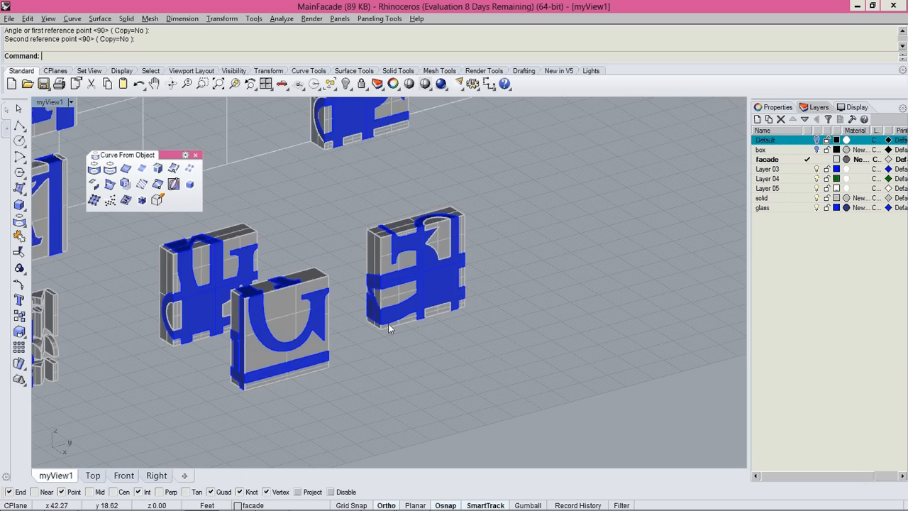
right_click_drag(221, 260, 314, 342, "shift")
scroll(481, 344, "up", 4)
scroll(467, 348, "down", 5)
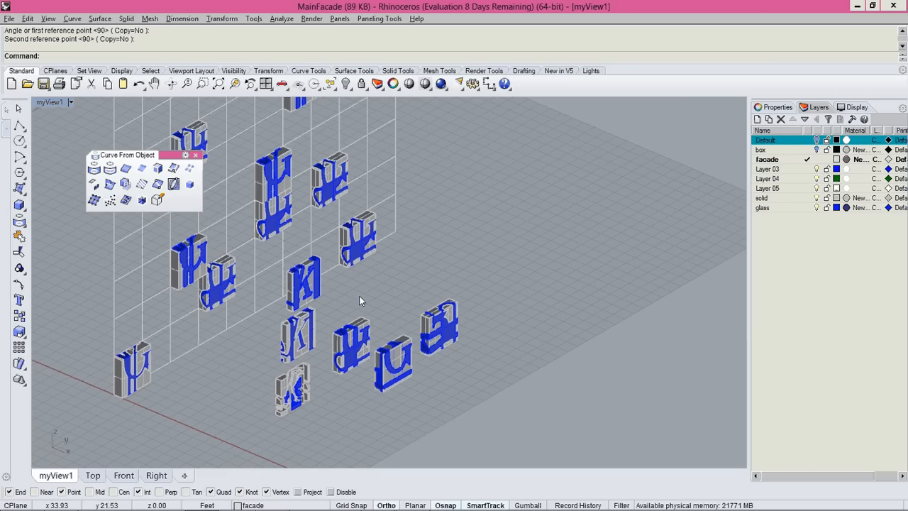
right_click_drag(360, 301, 417, 314, "shift")
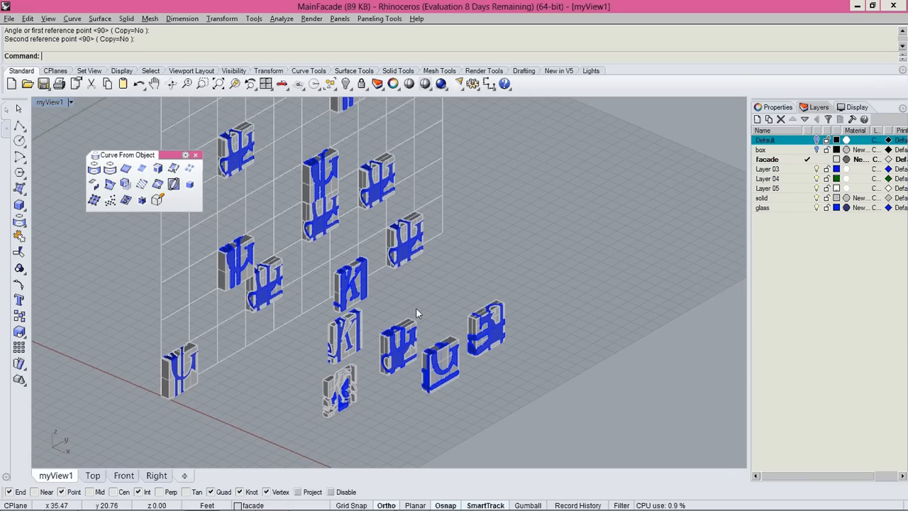
Step: Examine the facade modules up close and from an angle, first in the sparse grid and again in the fully populated wall
right_click_drag(417, 313, 447, 305, "shift")
scroll(447, 305, "up", 5)
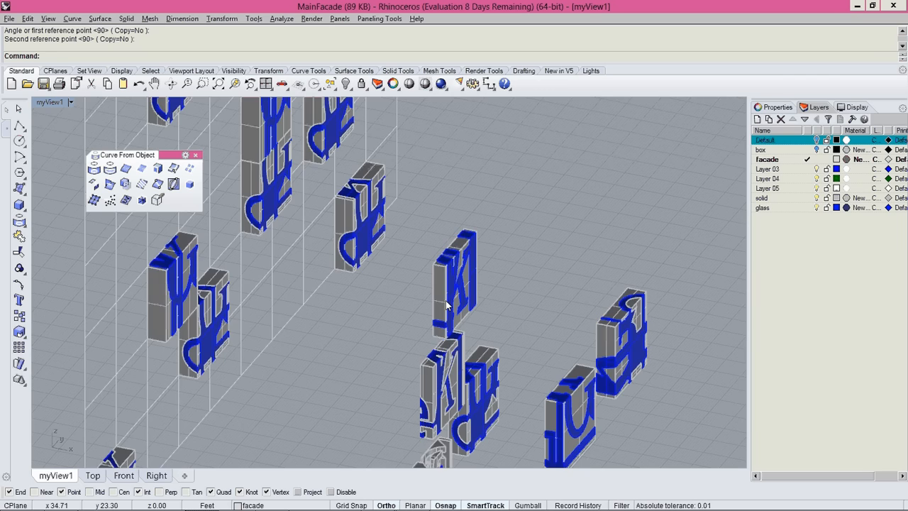
scroll(447, 305, "up", 4)
scroll(432, 232, "down", 2)
scroll(419, 268, "down", 4)
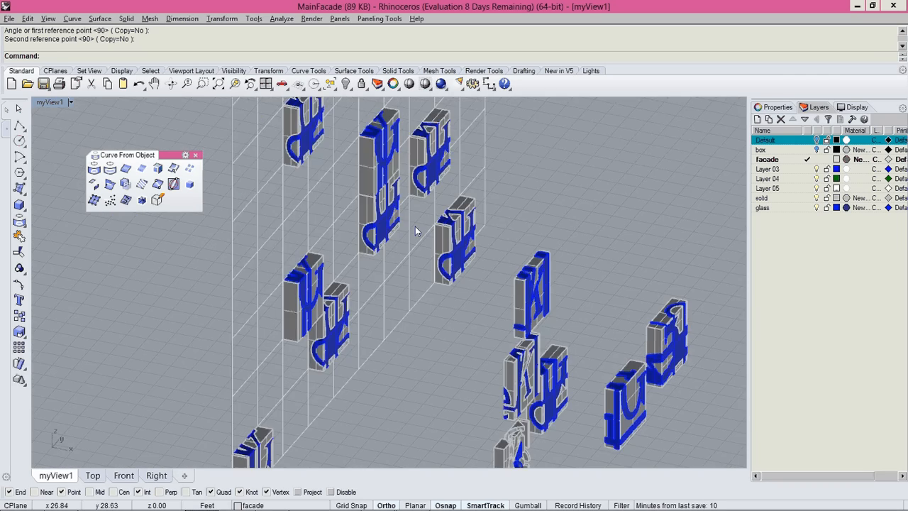
right_click_drag(418, 229, 398, 286)
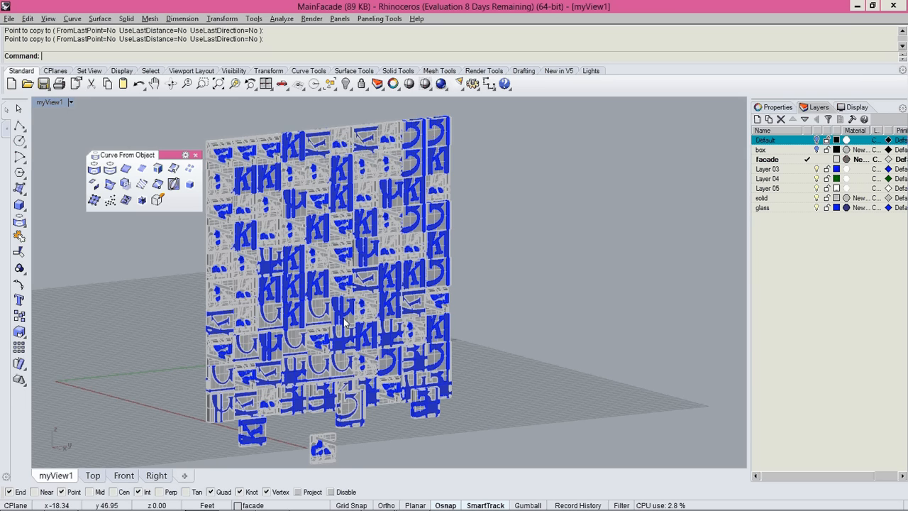
right_click_drag(371, 257, 360, 312)
scroll(360, 312, "up", 4)
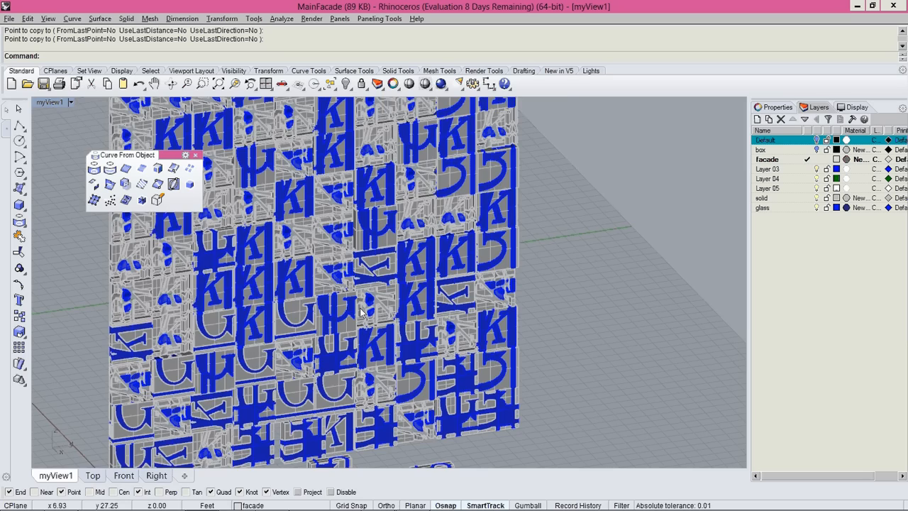
scroll(359, 313, "up", 4)
scroll(461, 236, "up", 5)
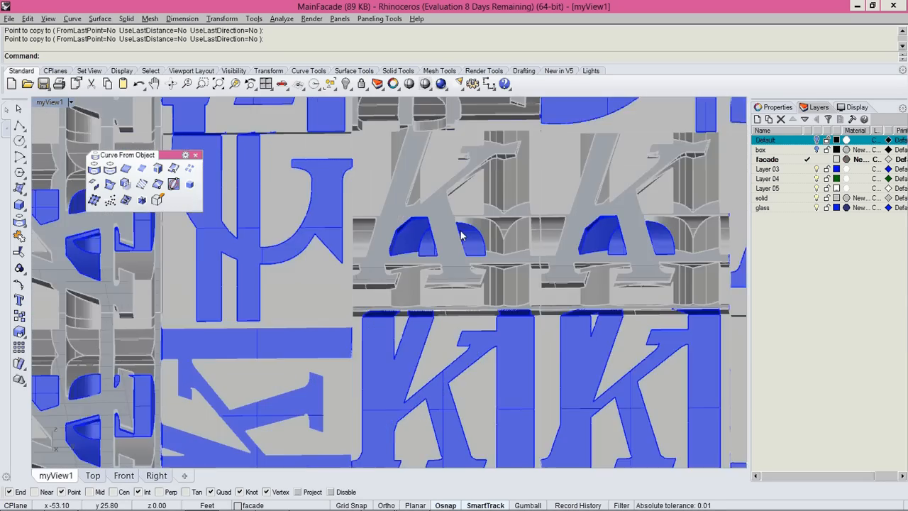
scroll(468, 284, "down", 8)
right_click_drag(479, 335, 537, 381)
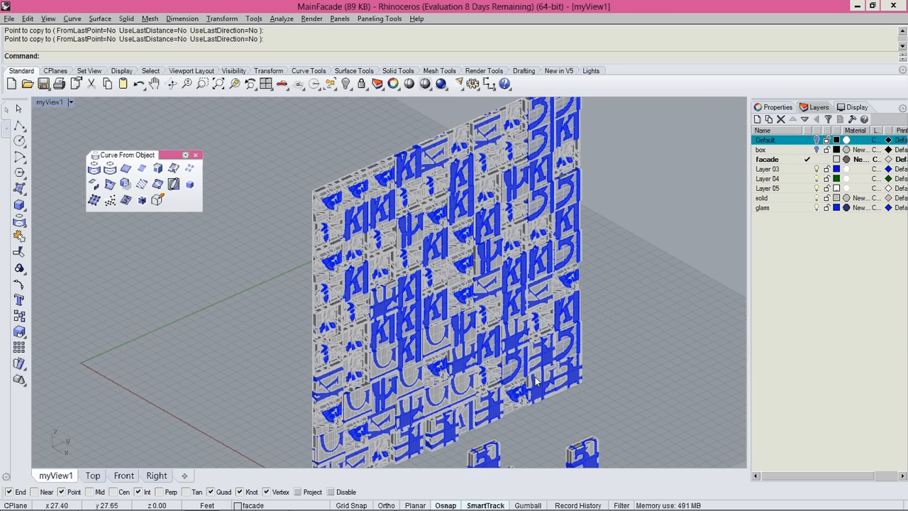
Step: Delete the blue glass pieces from four K modules in the fourth, fifth and sixth rows from the facade's top
scroll(367, 234, "up", 8)
left_click(366, 234)
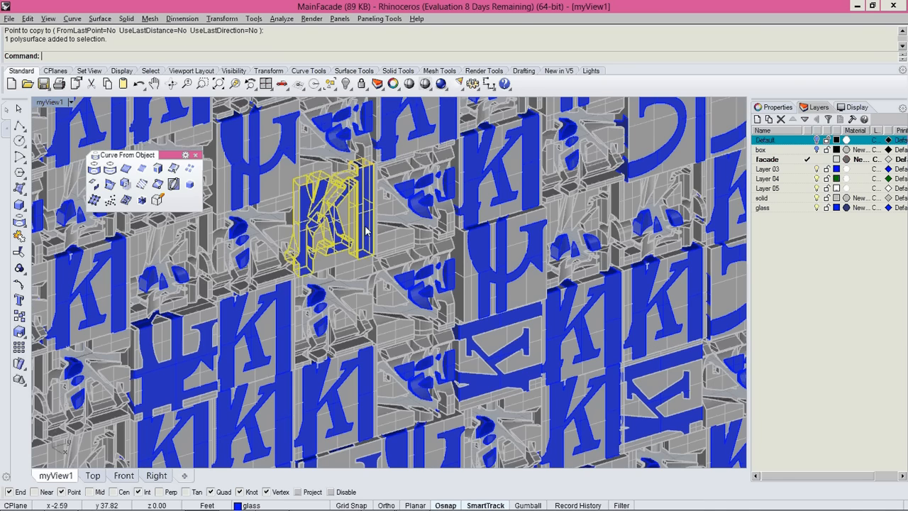
key("Delete")
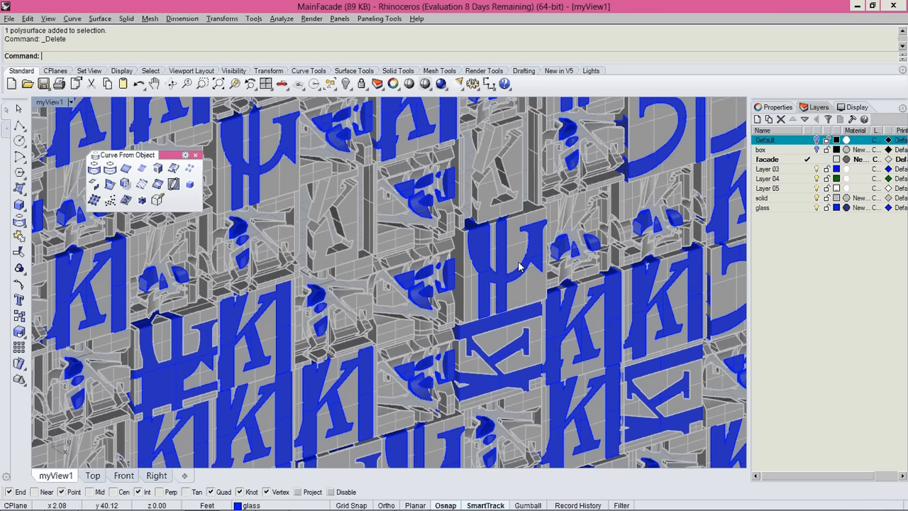
scroll(447, 323, "down", 3)
scroll(381, 248, "up", 2)
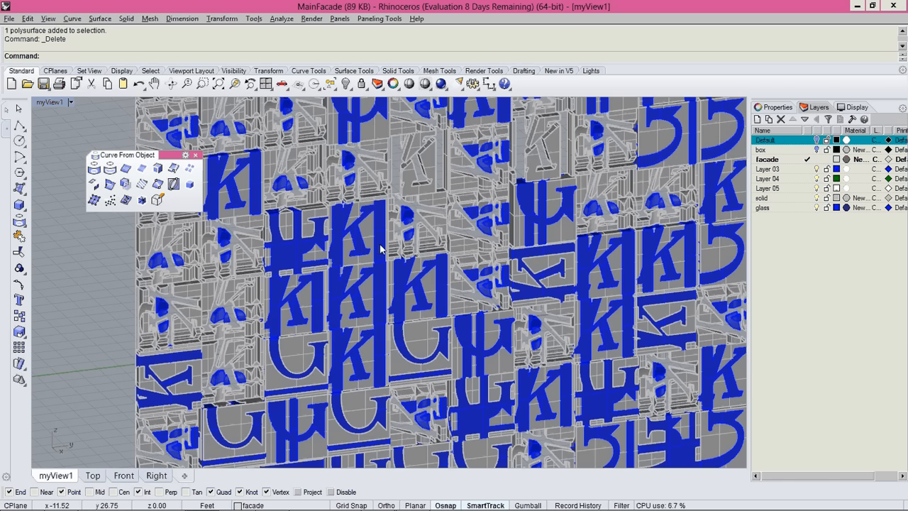
left_click(381, 248)
key("Delete")
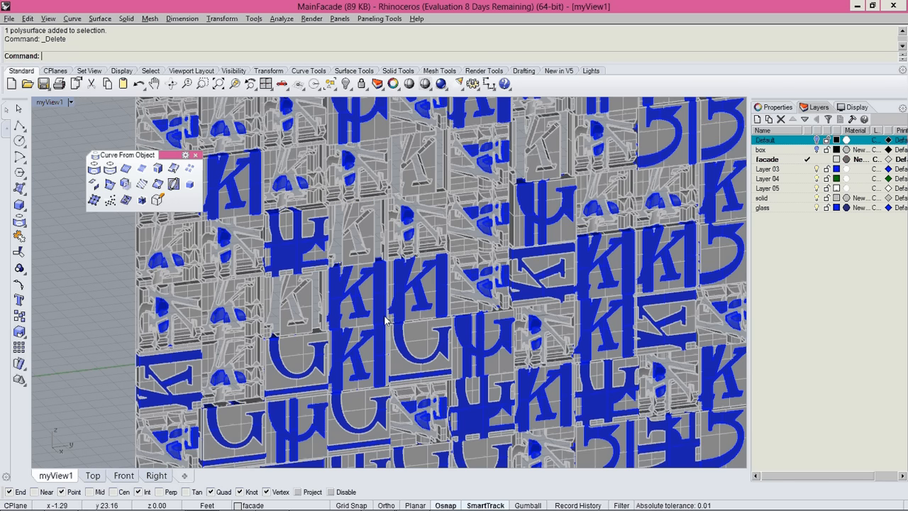
Step: Delete the glass from the K in the sixth row's fourth column, the G diagonally below it, and the sideways K at the facade's edge
left_click(312, 277)
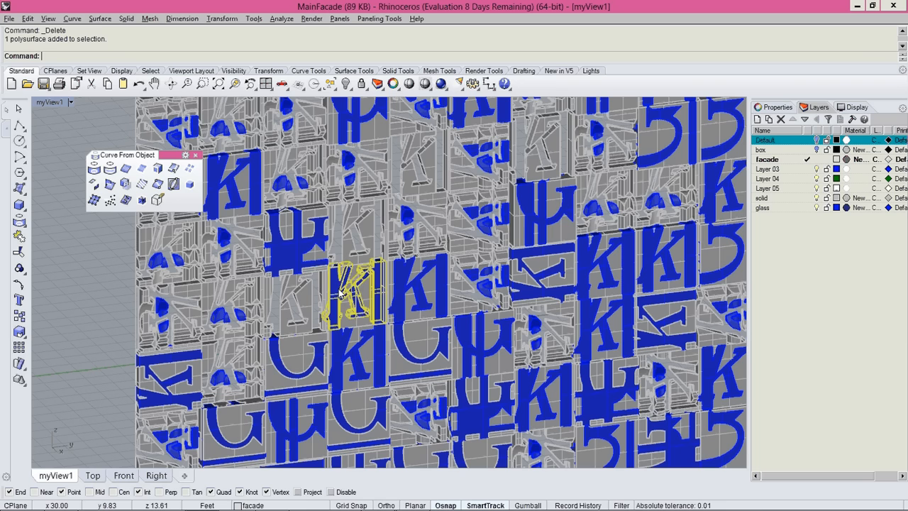
left_click(319, 358)
key("Delete")
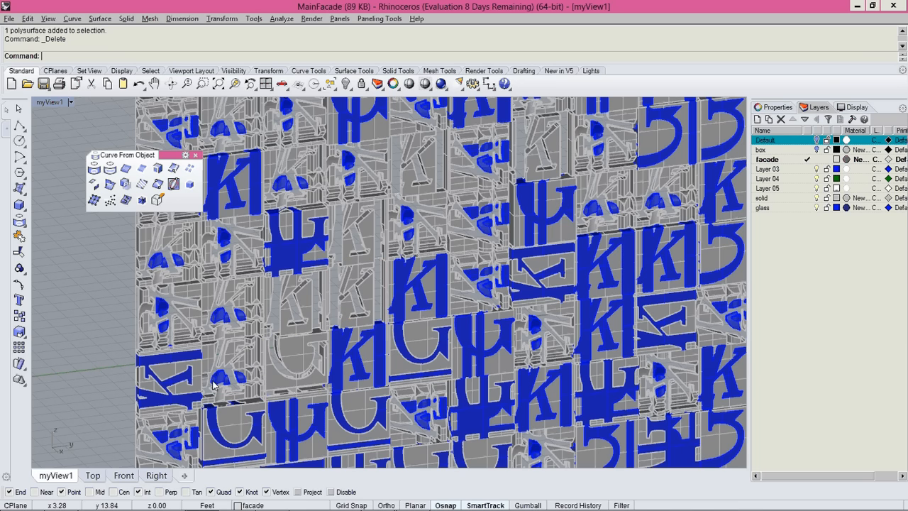
scroll(382, 340, "down", 2)
scroll(381, 339, "down", 2)
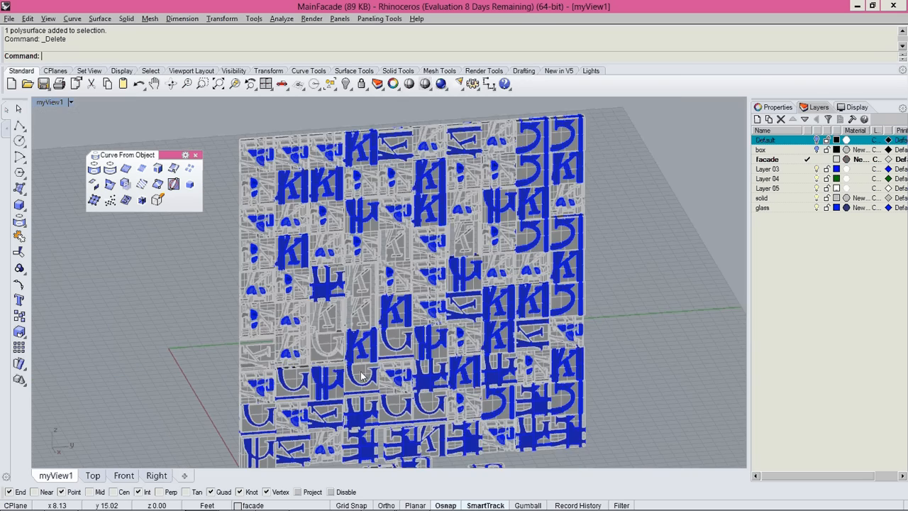
Step: Delete the glass from the upright G and the adjacent rotated G in the third row from the facade's bottom
scroll(360, 376, "up", 3)
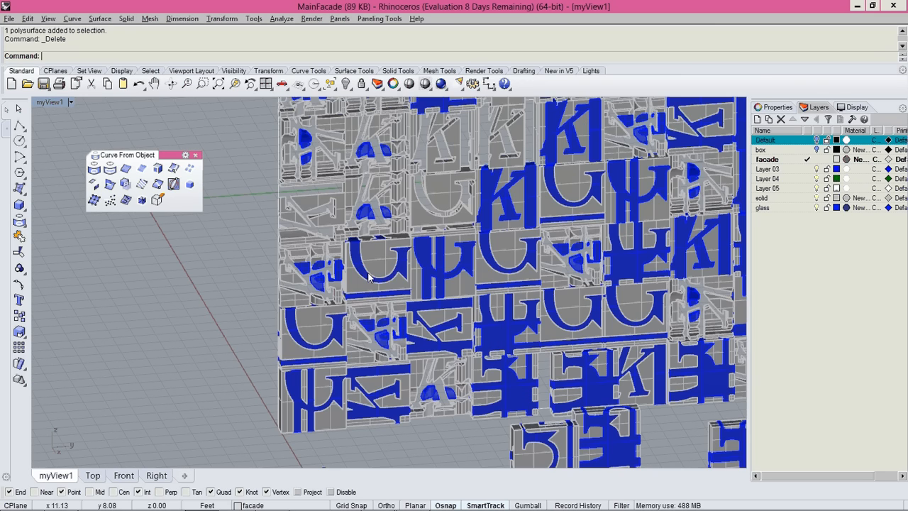
left_click(368, 276)
key("Delete")
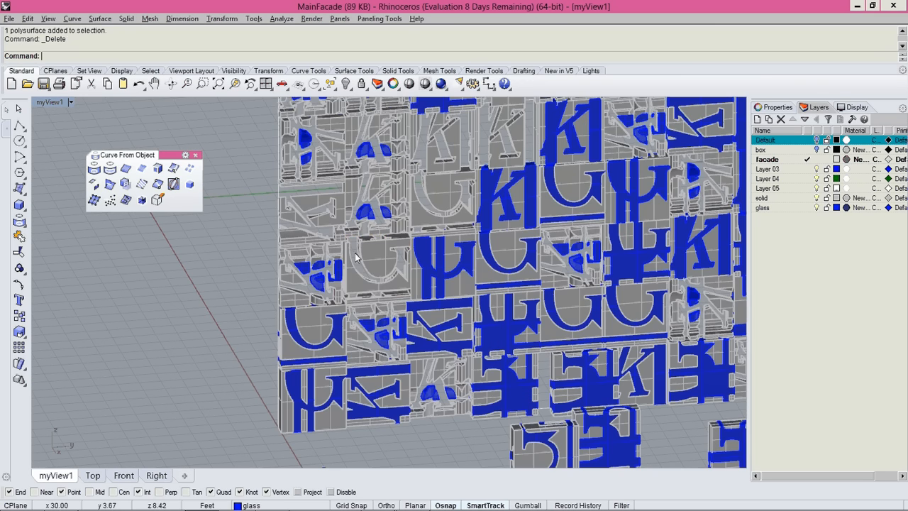
scroll(356, 258, "up", 2)
left_click(455, 241)
key("Delete")
scroll(505, 267, "down", 3)
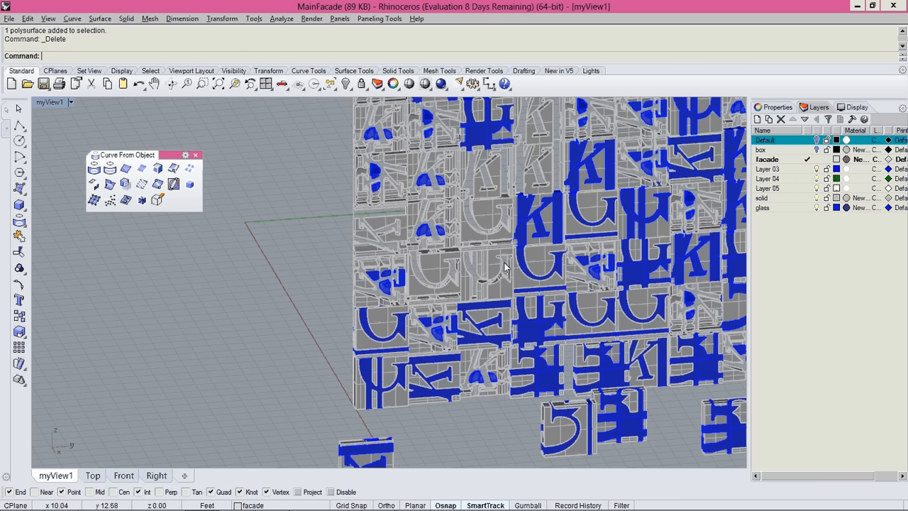
Step: Delete the glass from the two sideways K modules in the facade's two lowest rows, second and third columns
scroll(505, 267, "up", 2)
left_click(483, 331)
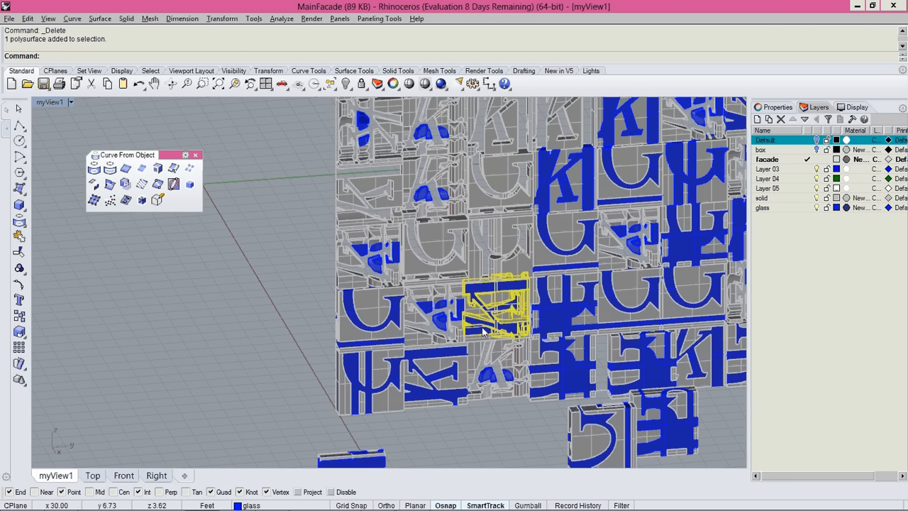
key("Delete")
left_click(401, 392)
key("Delete")
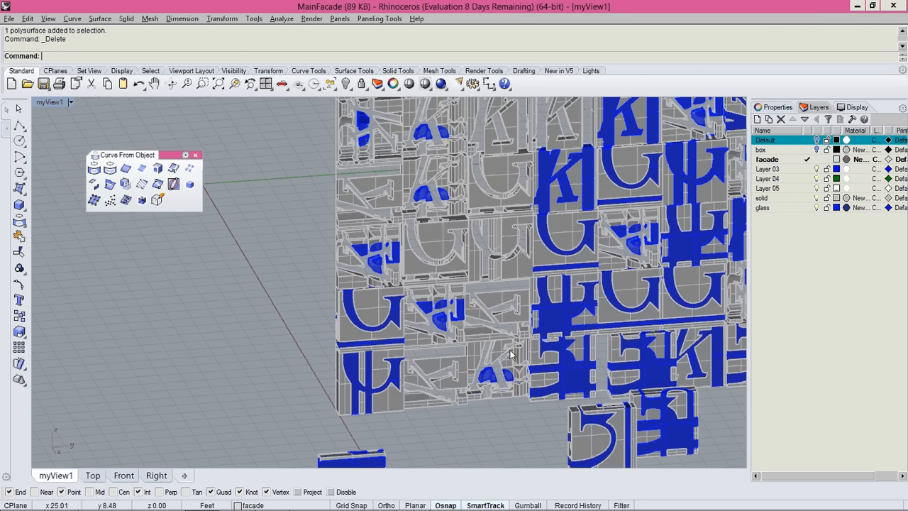
Step: Delete the glass from the upright K directly beside the sideways K in the sixth row from the facade's top
right_click_drag(512, 354, 535, 237)
scroll(536, 237, "up", 5)
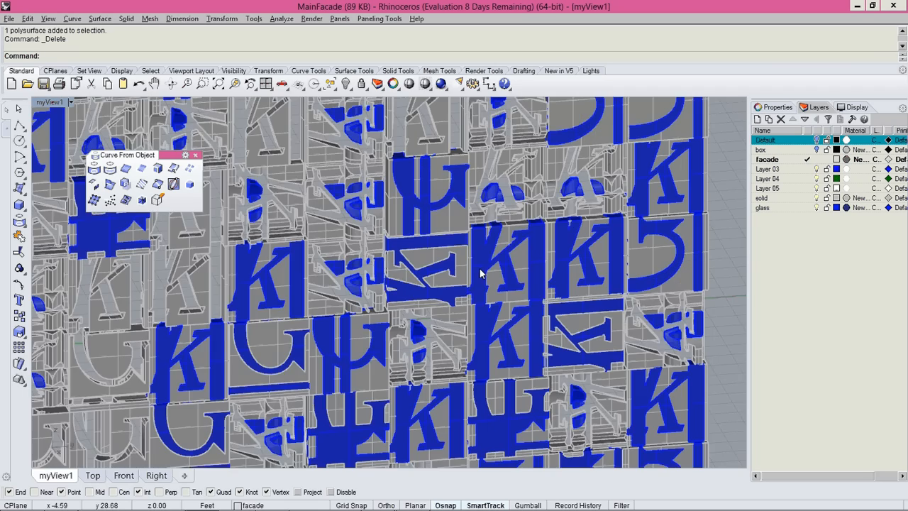
left_click(482, 271)
key("Delete")
scroll(482, 271, "down", 3)
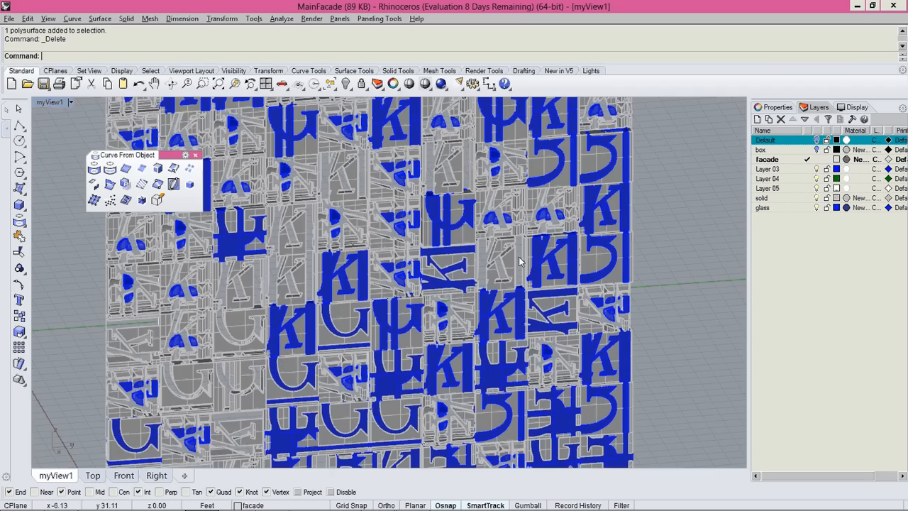
Step: Delete the glass from the K module in the third column of the facade's second row from the top
scroll(578, 374, "down", 4)
scroll(578, 374, "up", 5)
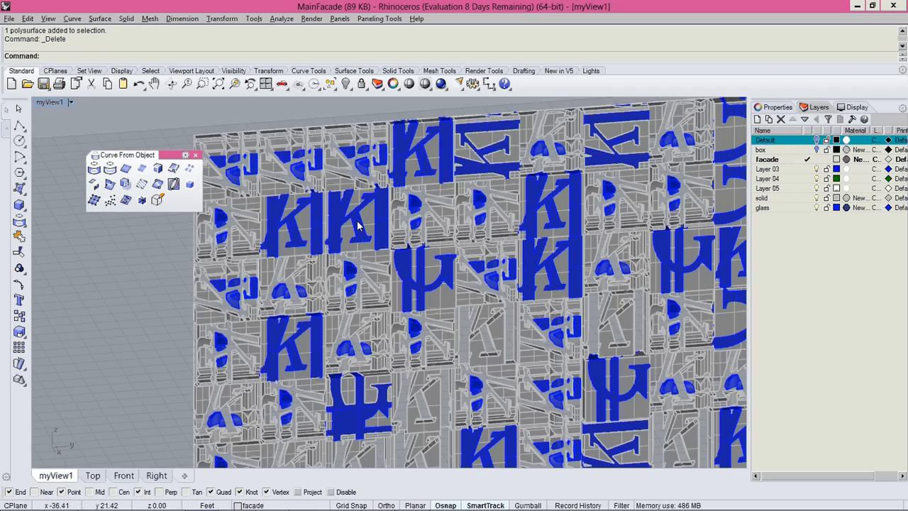
left_click(358, 225)
key("Delete")
scroll(323, 237, "down", 4)
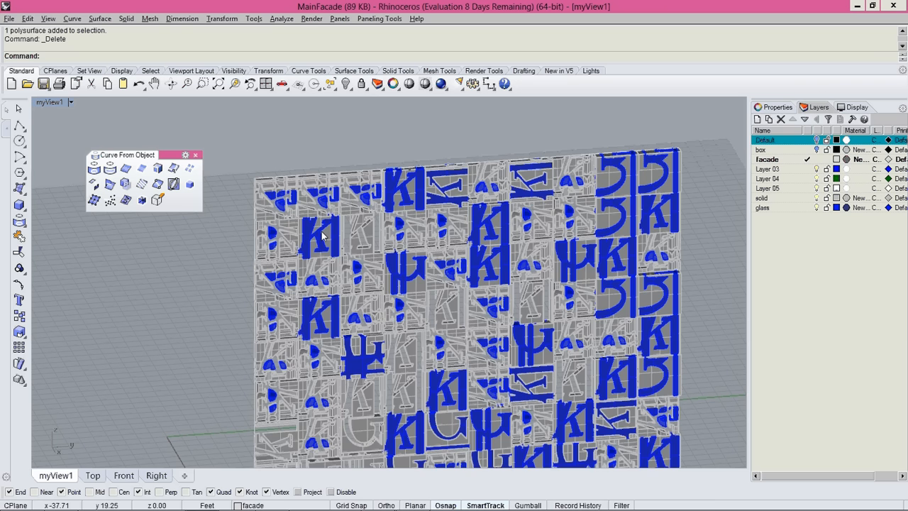
Step: Undo the last mistaken deletion and delete the glass from the K in the second column of the same row
key("ctrl+z")
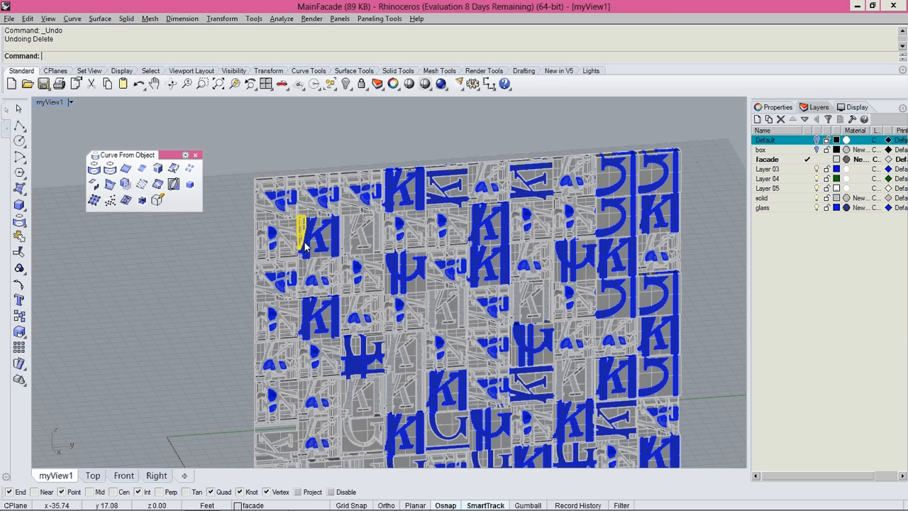
scroll(304, 245, "up", 3)
left_click(318, 238)
key("Delete")
scroll(376, 291, "down", 4)
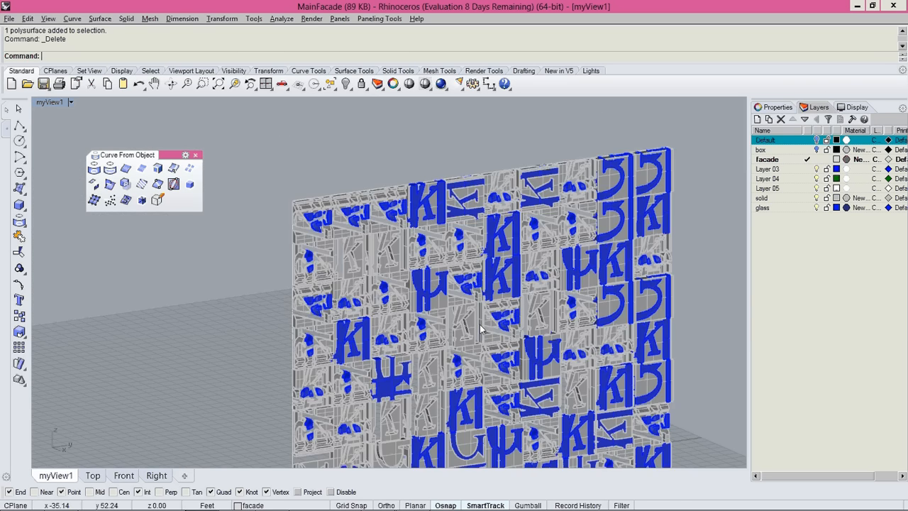
Step: Delete the glass from the lower of the two stacked K modules in the third row from the facade's top
right_click_drag(376, 291, 351, 282)
scroll(344, 266, "up", 2)
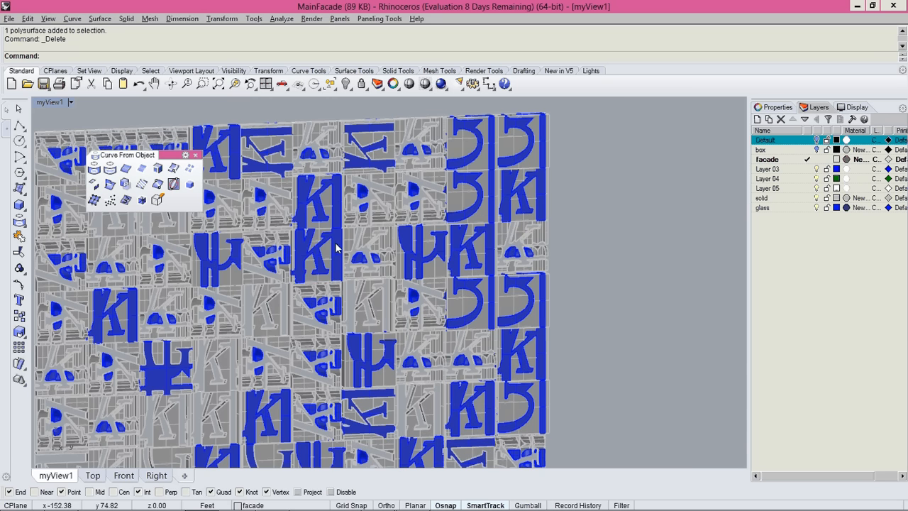
left_click(332, 246)
left_click(338, 246)
key("Delete")
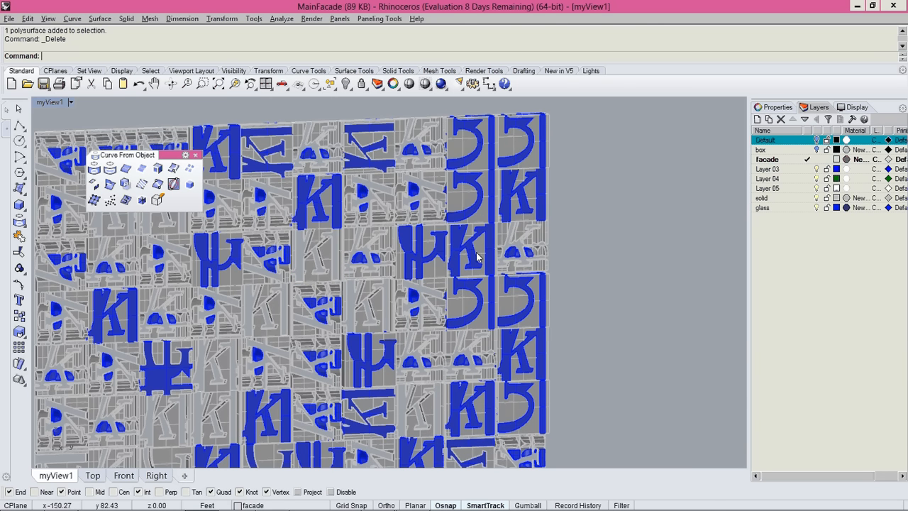
Step: Pick the glass polysurface of the reversed G in the second row from the top and delete it
left_click(480, 212)
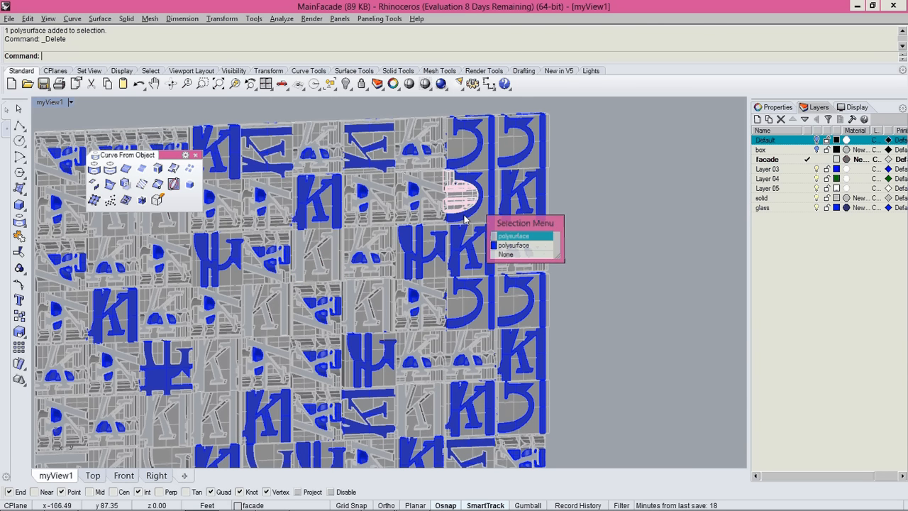
left_click(511, 238)
key("Delete")
scroll(468, 218, "up", 4)
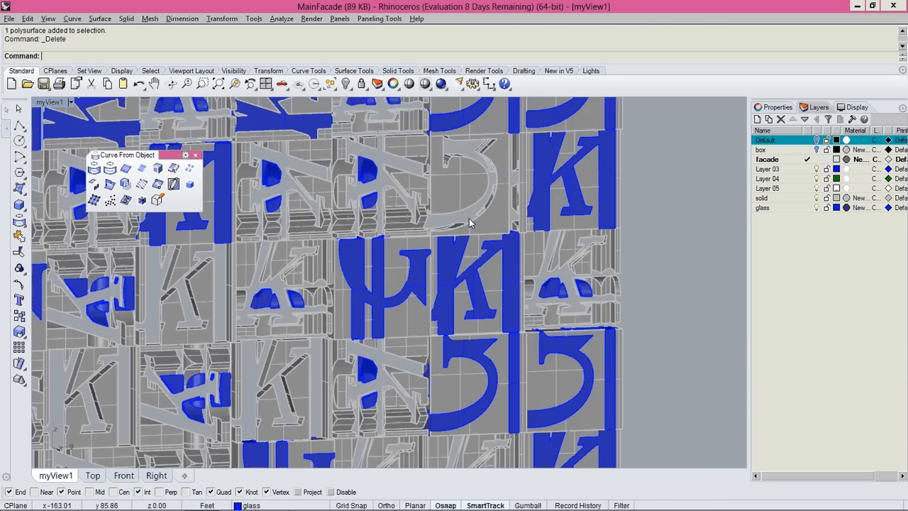
Step: Show the Default layer briefly, hide it again and turn on the box layer
scroll(463, 248, "down", 11)
right_click_drag(450, 329, 444, 357)
right_click_drag(501, 300, 497, 260)
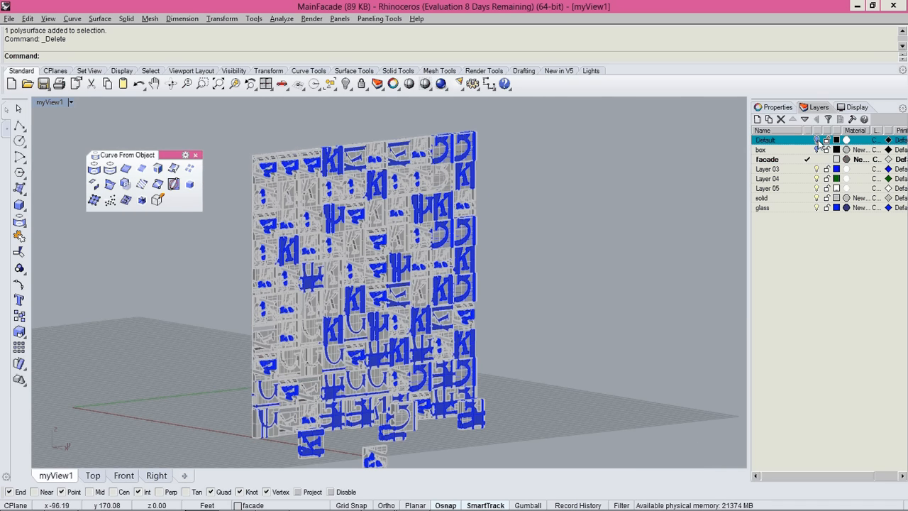
left_click(817, 140)
right_click_drag(602, 234, 661, 222)
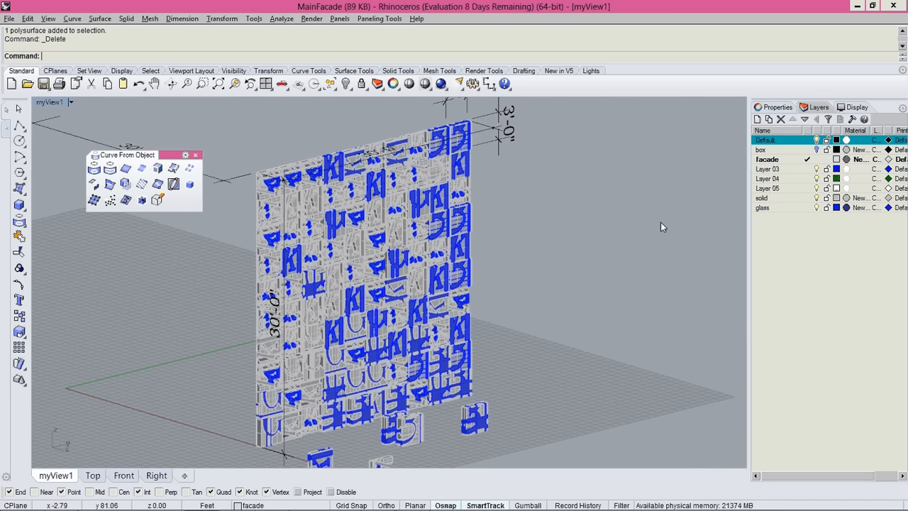
left_click(817, 140)
left_click(817, 149)
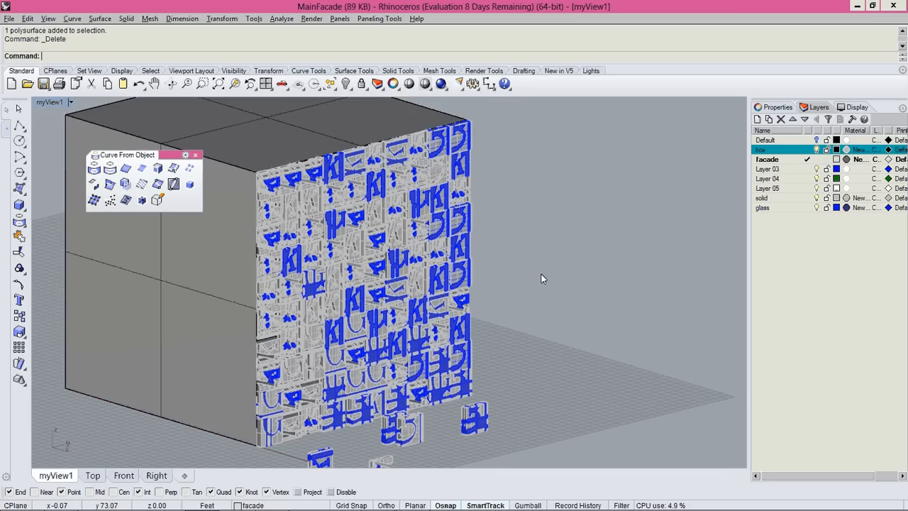
Step: Restore the saved view myView1 and examine the box and facade from the side
left_click(54, 102)
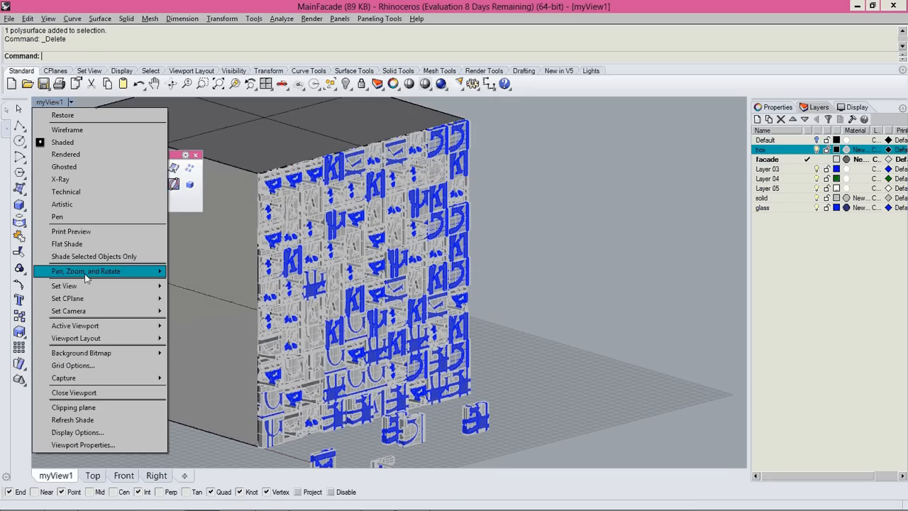
mouse_move(92, 285)
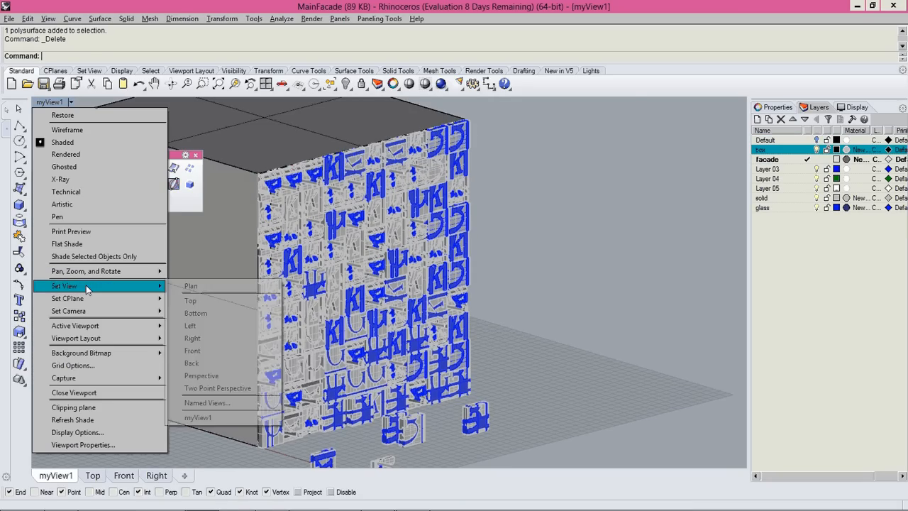
left_click(201, 418)
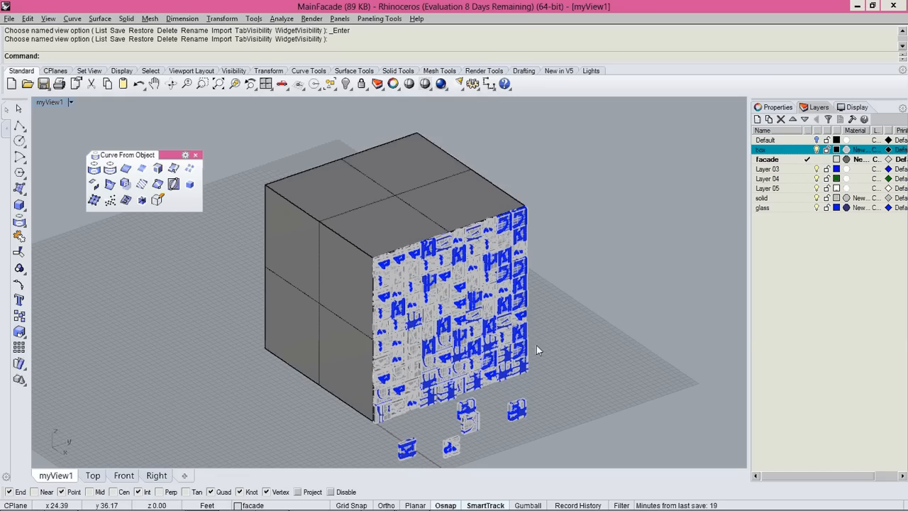
right_click_drag(537, 345, 621, 383)
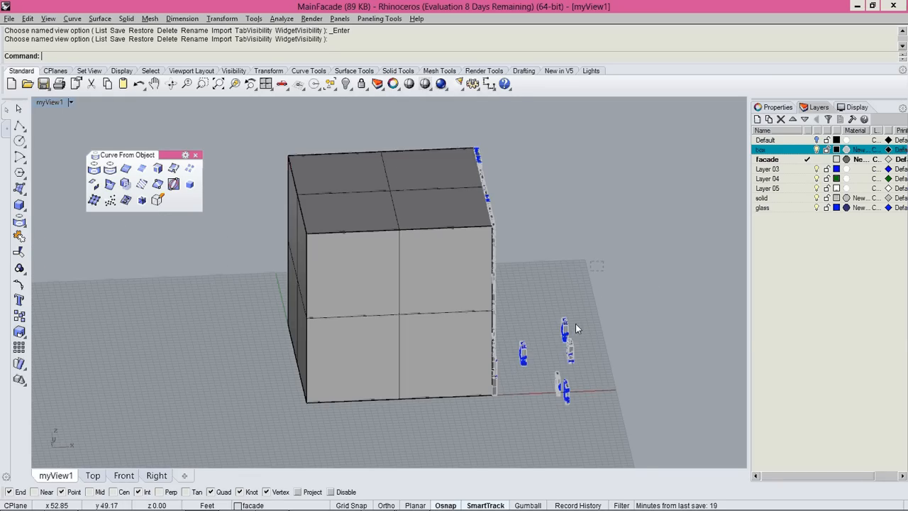
Step: Hide the loose source modules standing beside the box and facade
left_click_drag(576, 324, 513, 424)
type("Hide")
key("Return")
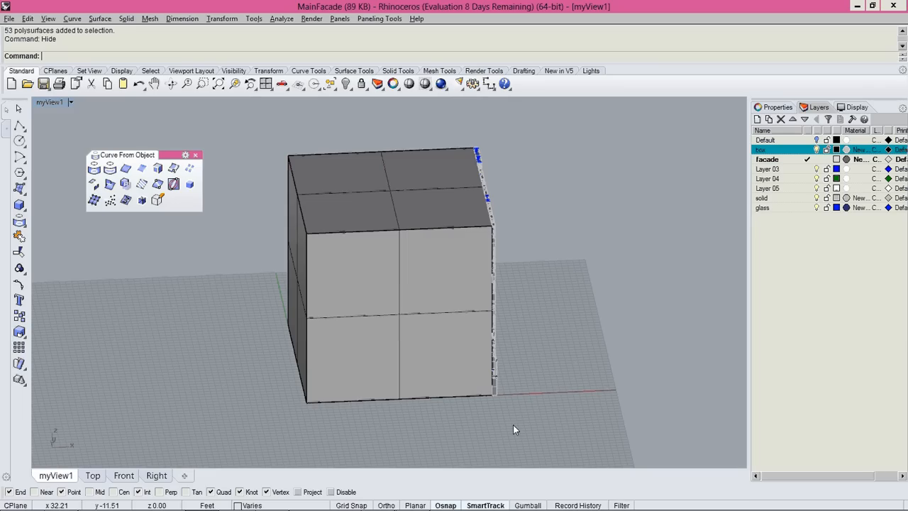
Step: Restore the saved view myView1, render the box with its facade and close the finished rendering
left_click(49, 103)
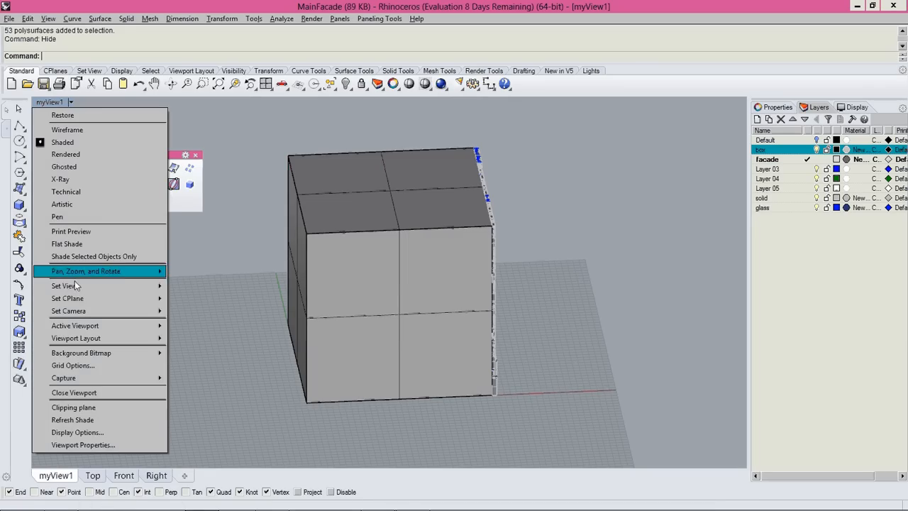
mouse_move(68, 286)
left_click(195, 418)
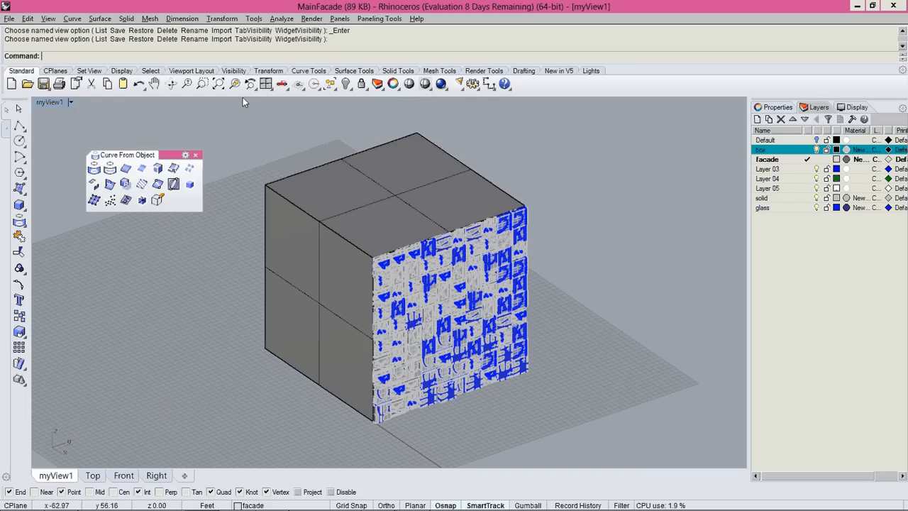
left_click(440, 83)
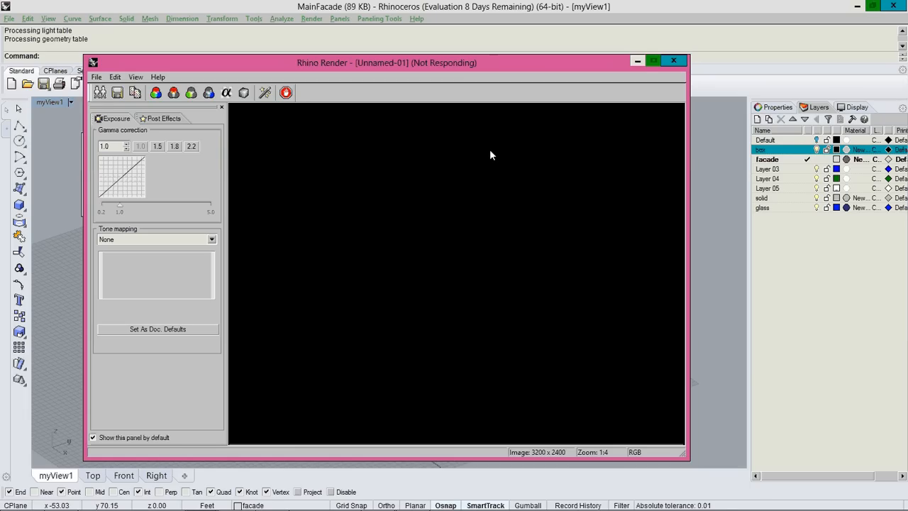
left_click(793, 499)
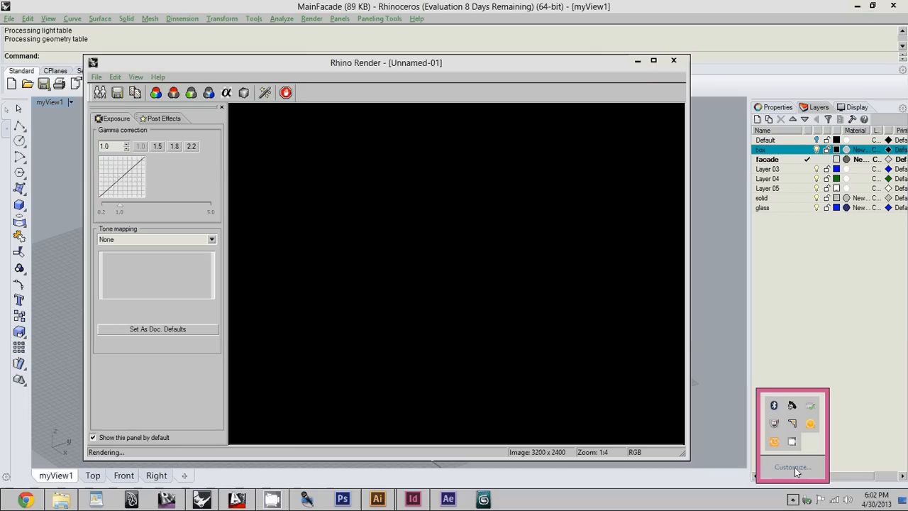
left_click(793, 441)
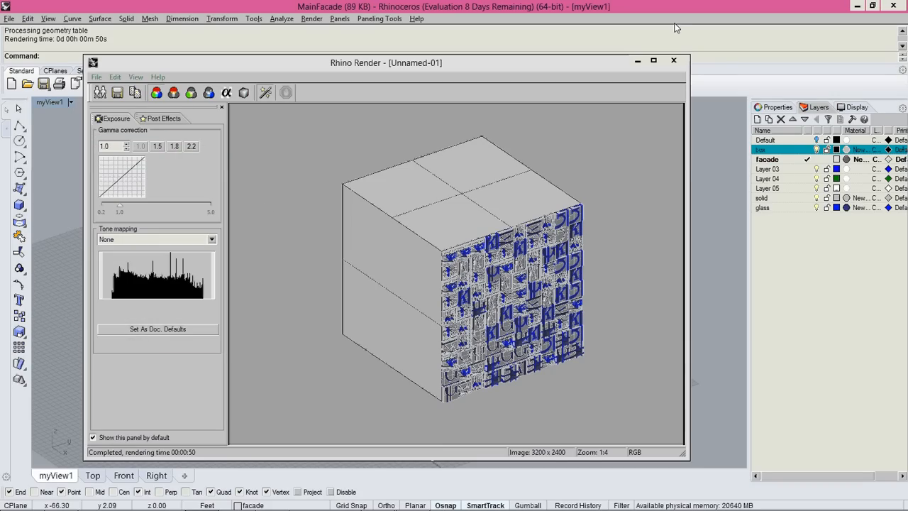
left_click(674, 63)
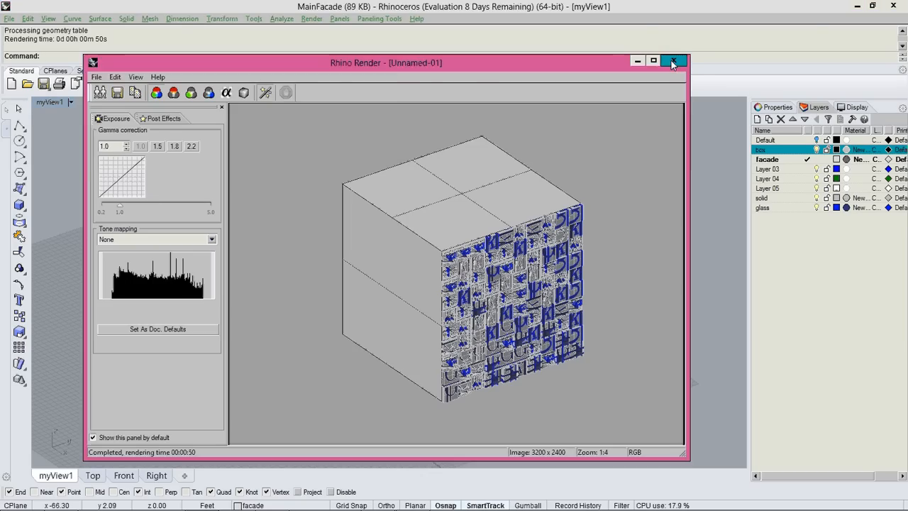
Step: Save a closer view of the facade as the named view myView5 and close the floating Curve From Object toolbar
scroll(480, 313, "up", 3)
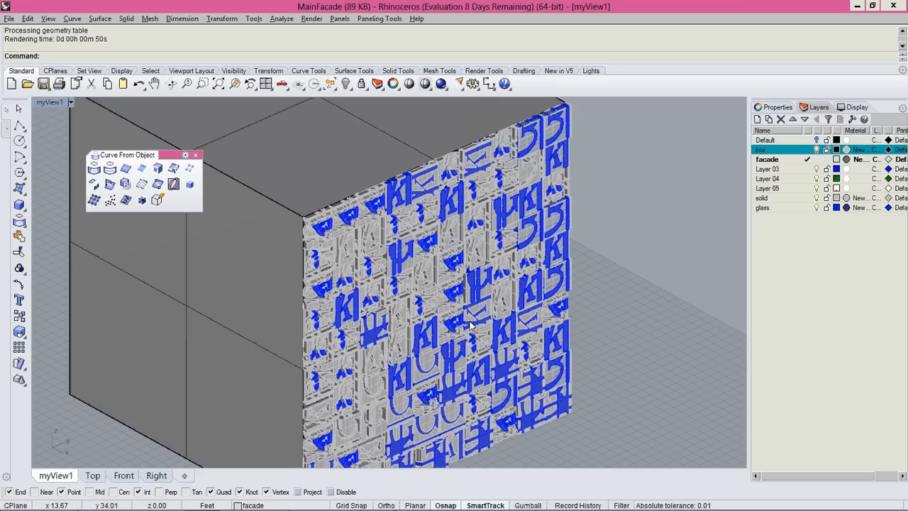
scroll(470, 325, "down", 4)
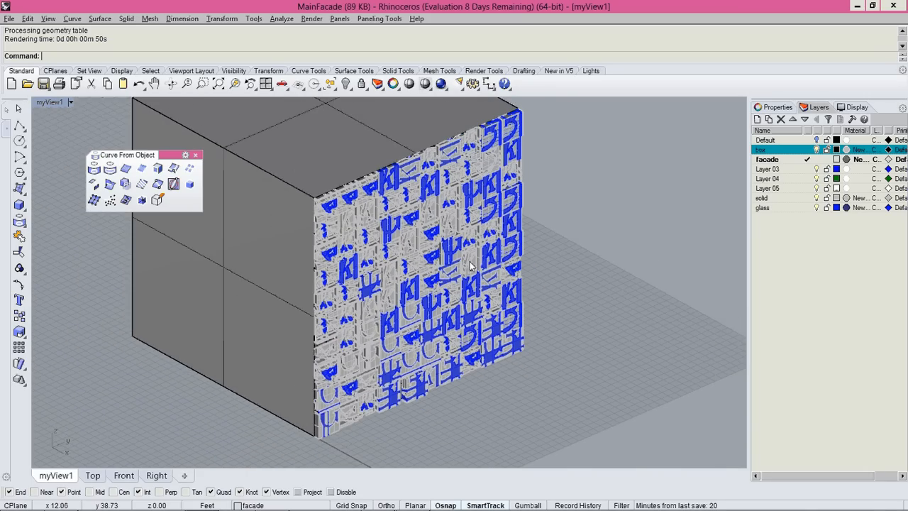
right_click_drag(470, 266, 439, 269)
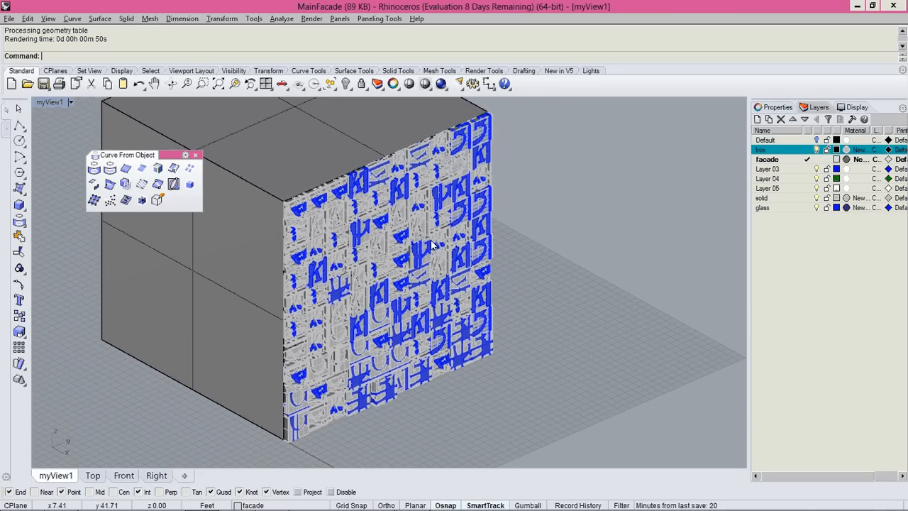
left_click(49, 103)
mouse_move(175, 287)
left_click(207, 402)
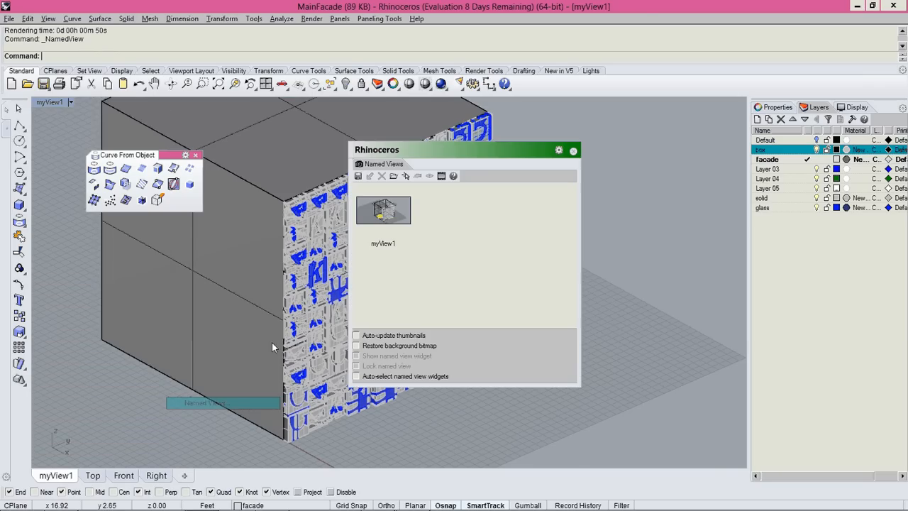
left_click(358, 176)
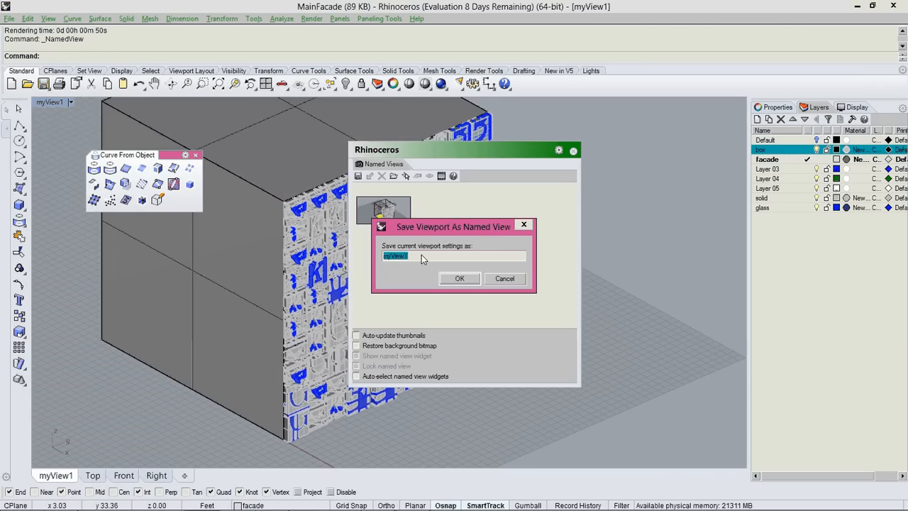
left_click(421, 257)
left_click(460, 279)
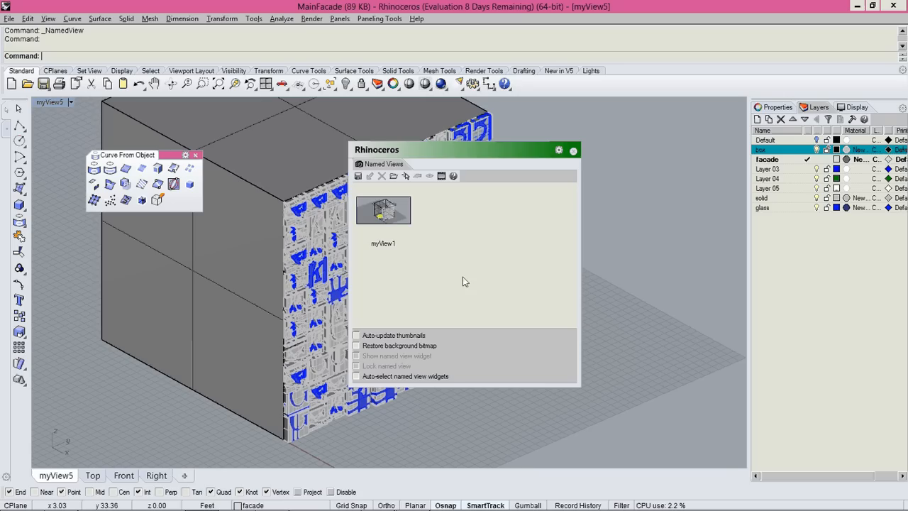
left_click(573, 152)
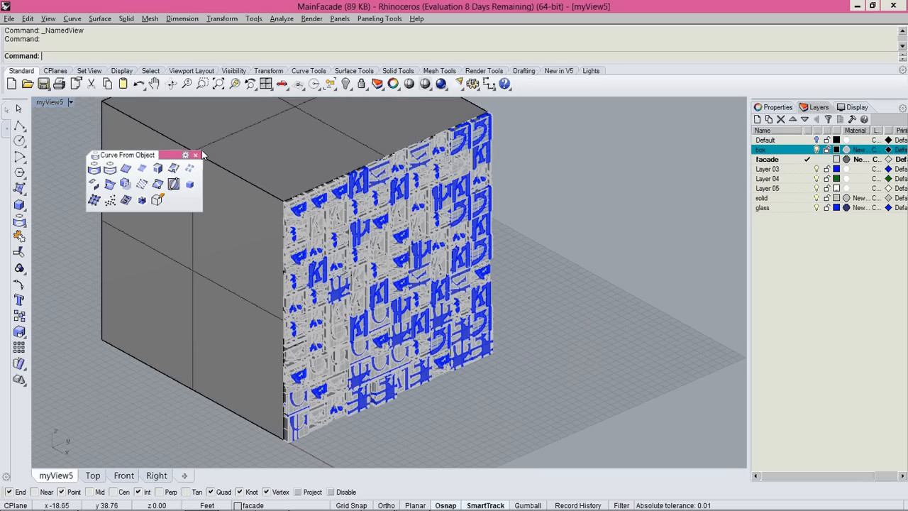
left_click(196, 155)
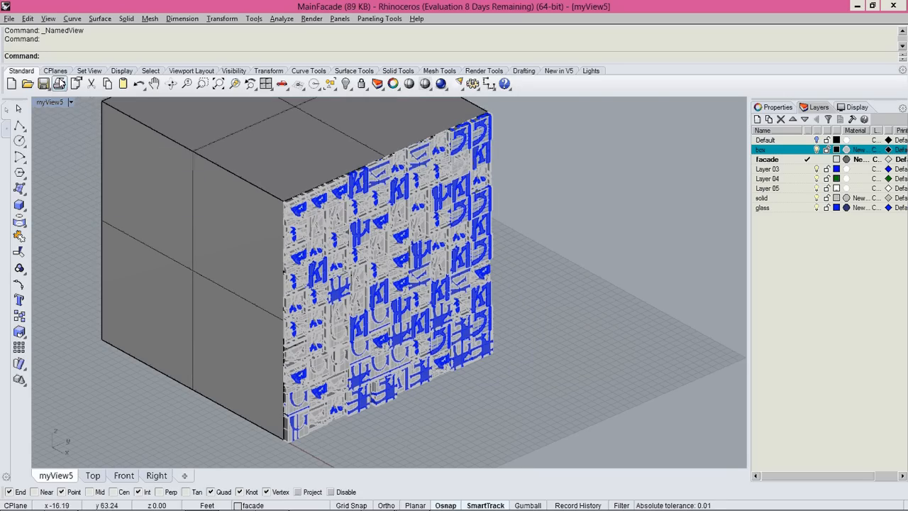
Step: Turn off rendering of curves and of surface edges and isocurves in the render settings, and render the myView5 view
right_click(440, 84)
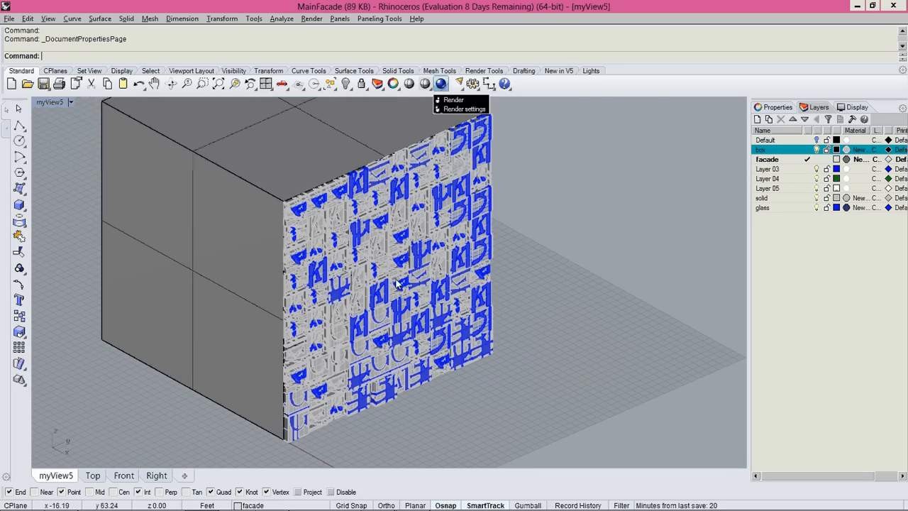
scroll(583, 265, "down", 5)
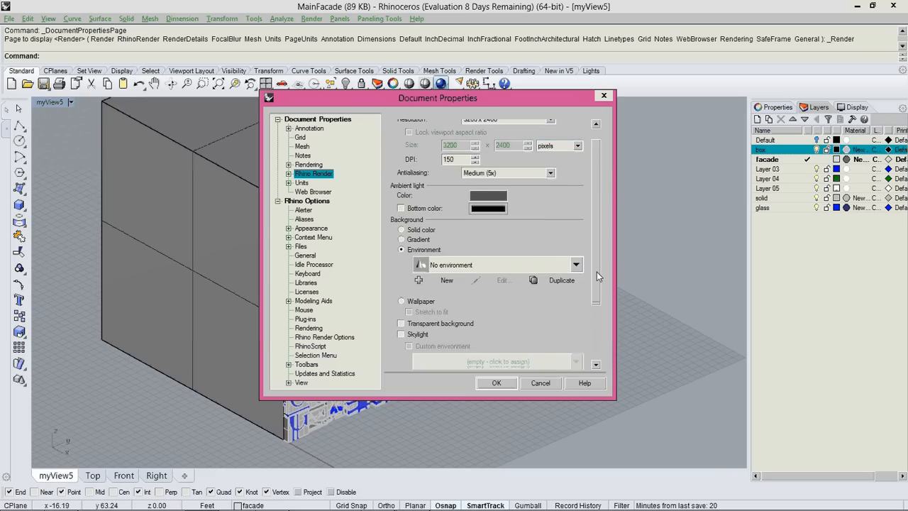
left_click(406, 330)
left_click(406, 340)
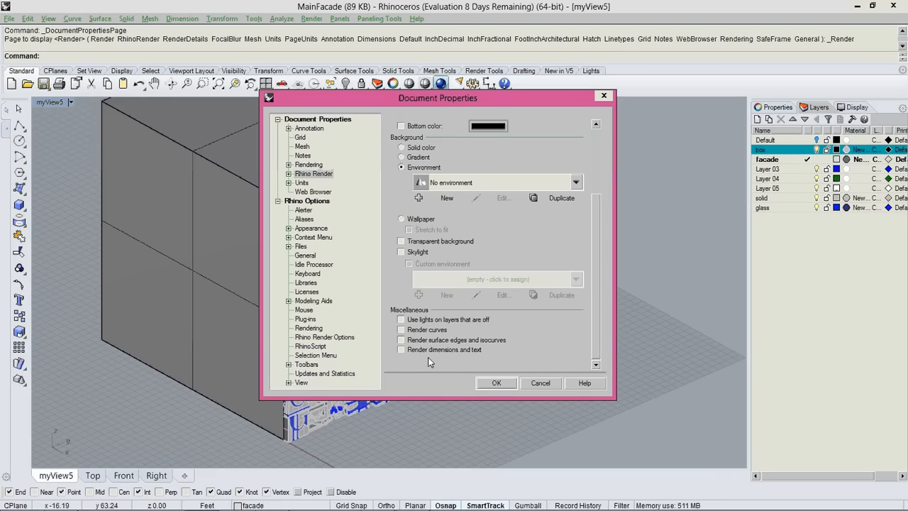
left_click(495, 383)
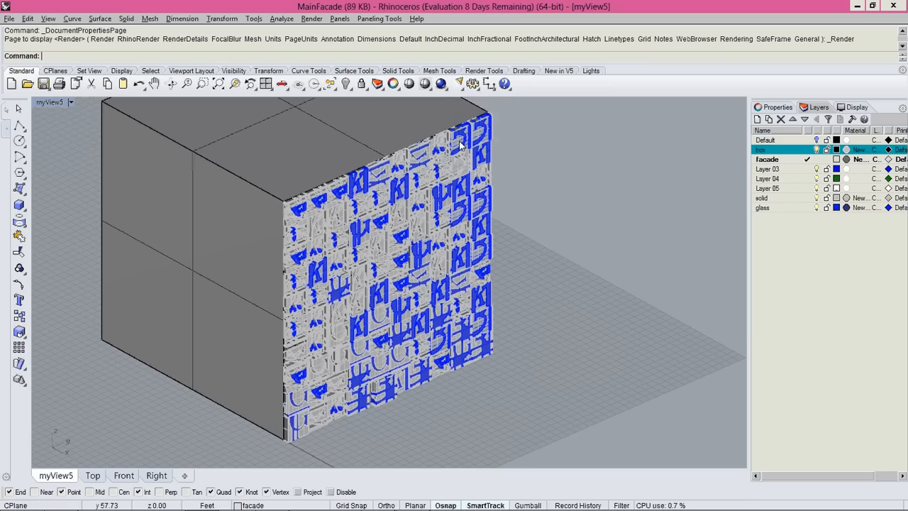
left_click(441, 84)
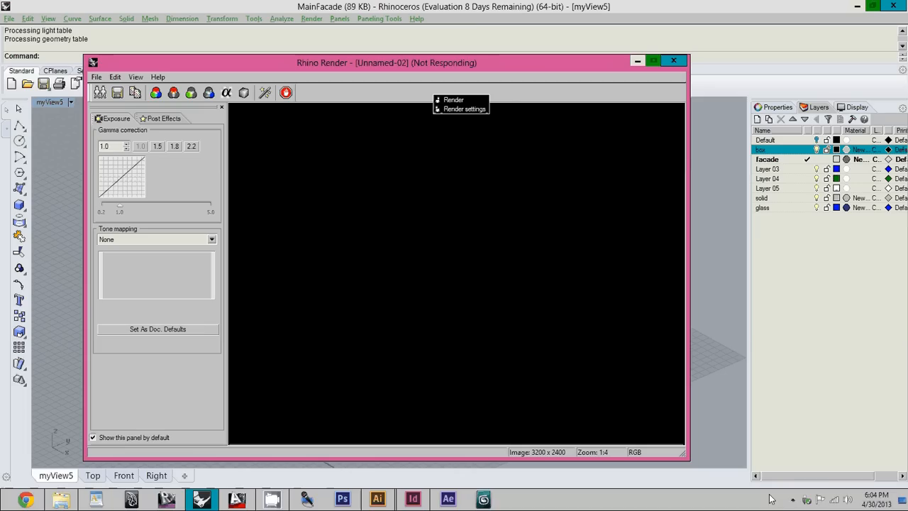
left_click(794, 500)
left_click(791, 441)
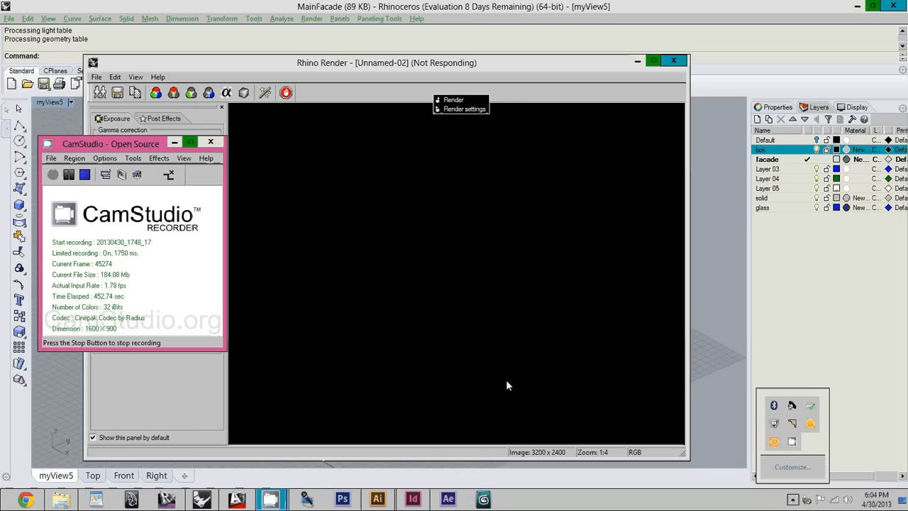
left_click(68, 175)
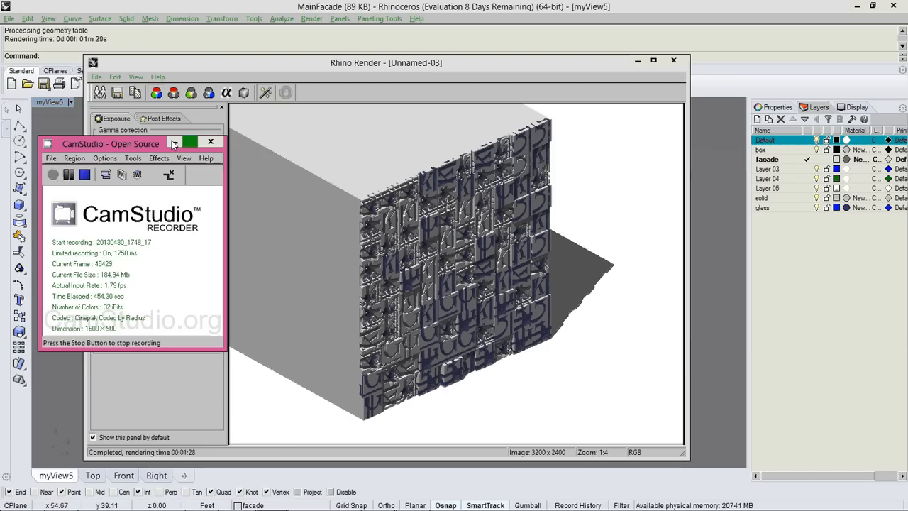
left_click(175, 144)
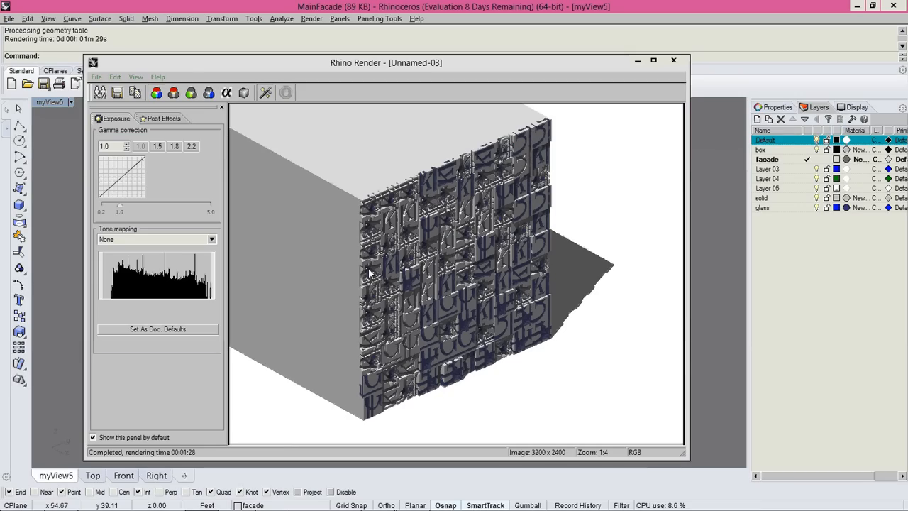